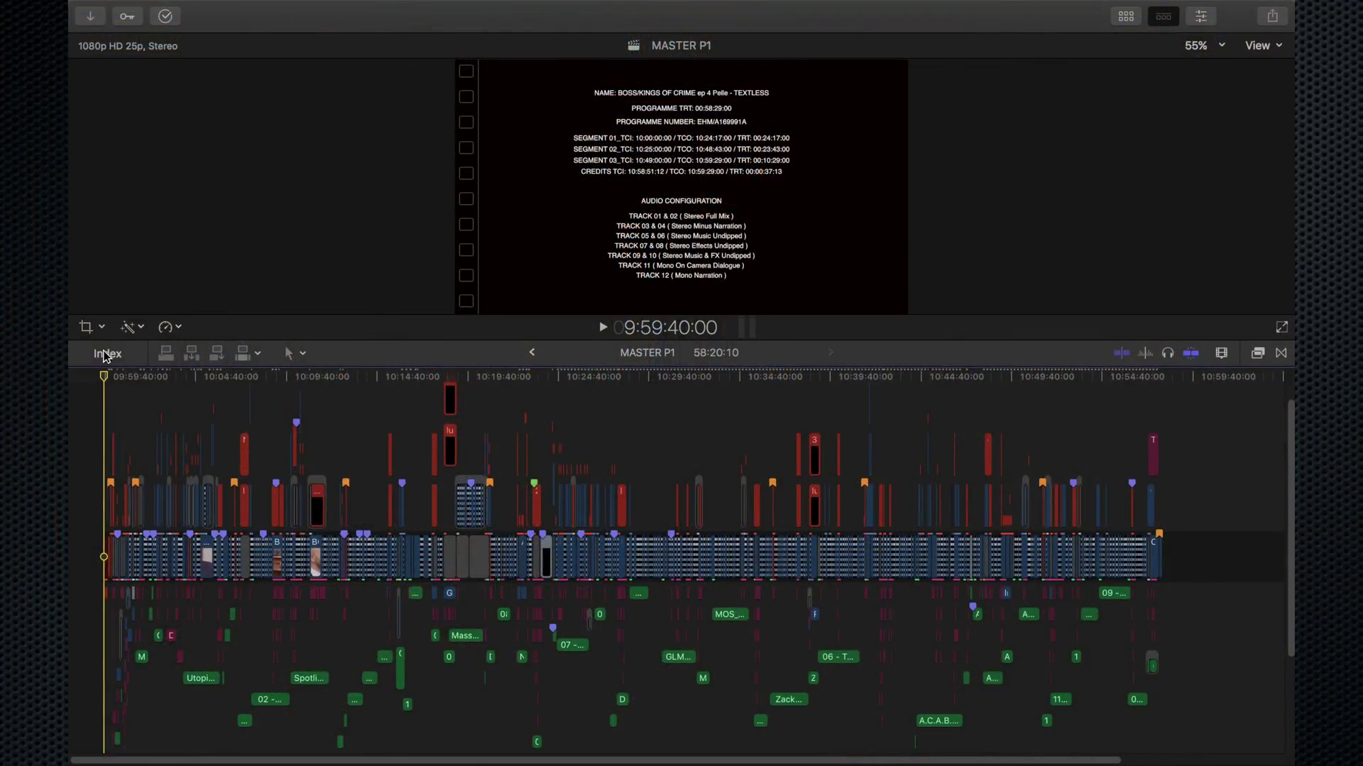
Scrub the MASTER P1 playhead forward to the footage around 10:28:32:14
mouse_move(104, 377)
left_mouse_down()
mouse_move(699, 416)
mouse_move(631, 452)
left_mouse_up()
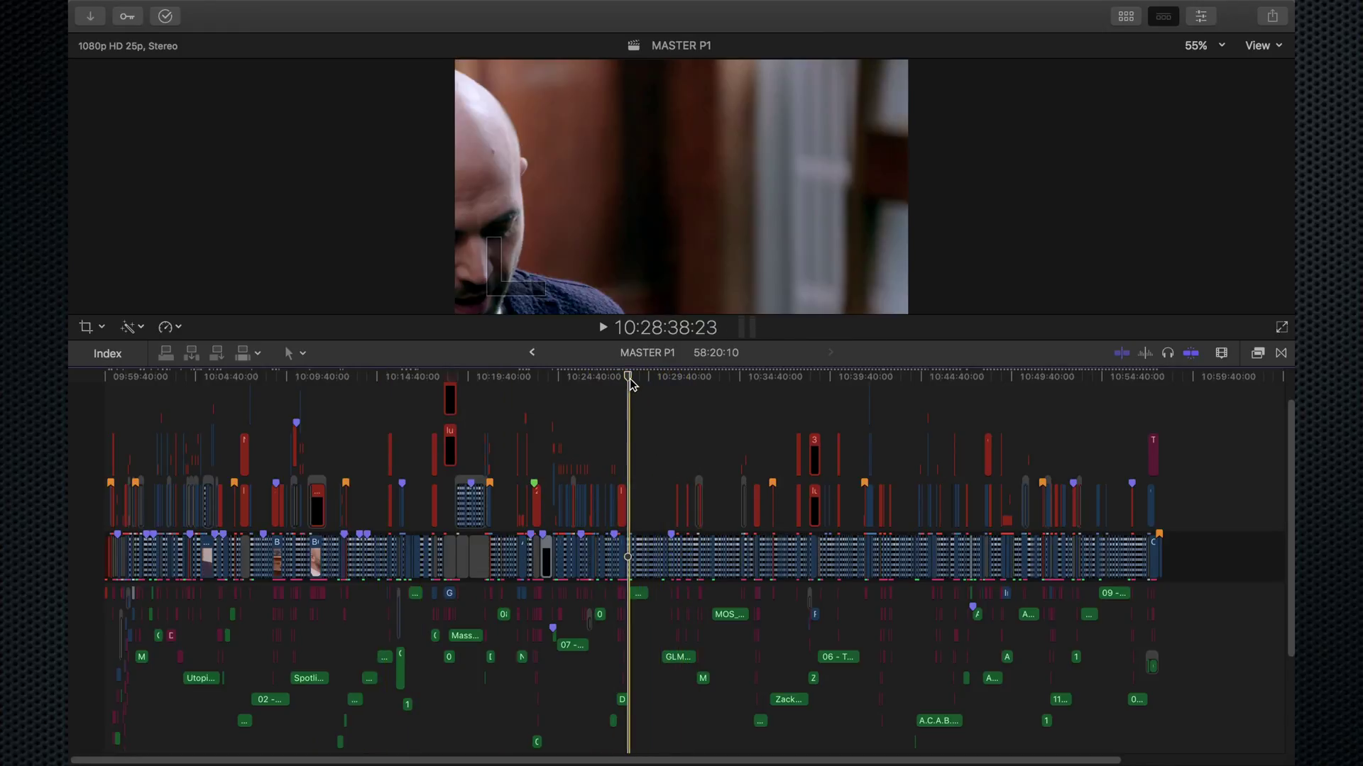
Search the Timeline Index for 'tagl' and jump between taglio originale blocco 1 and 2
left_click(105, 355)
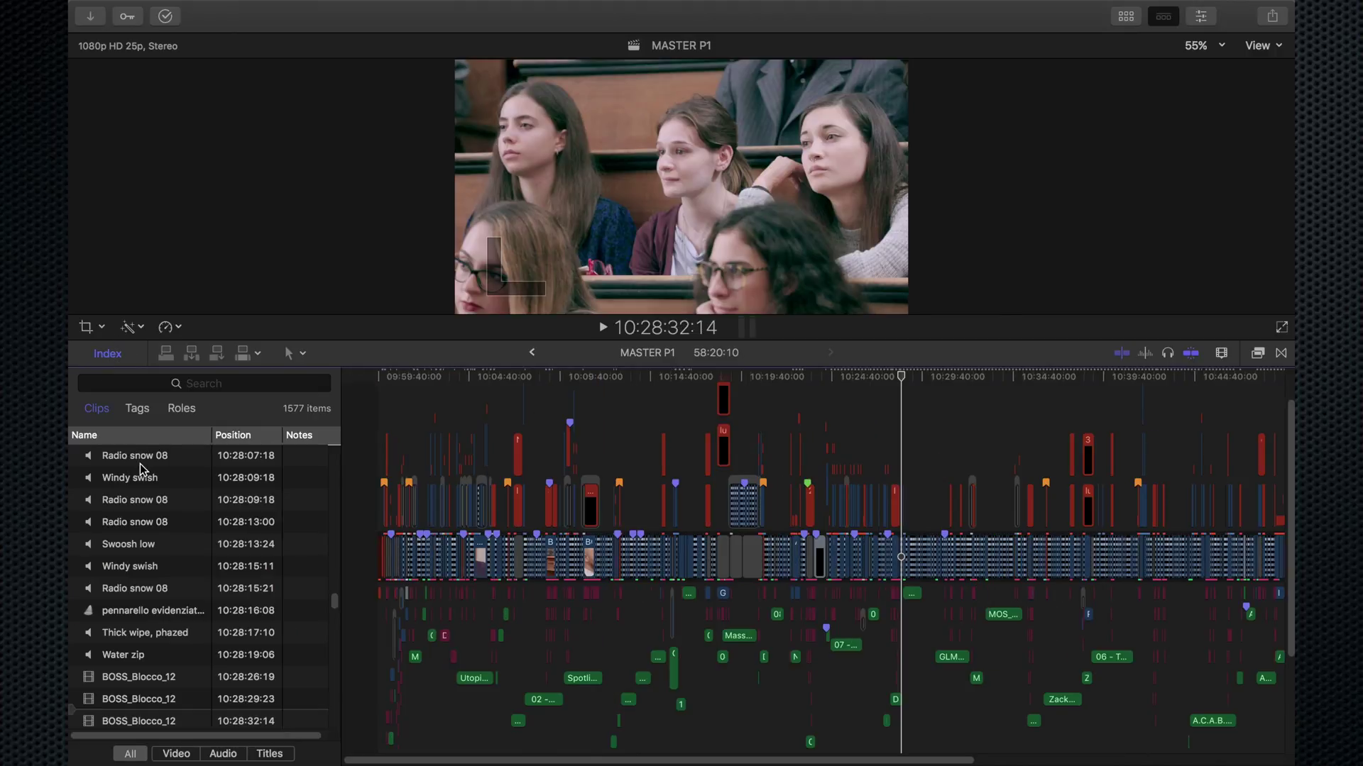
left_click(124, 384)
type("ta")
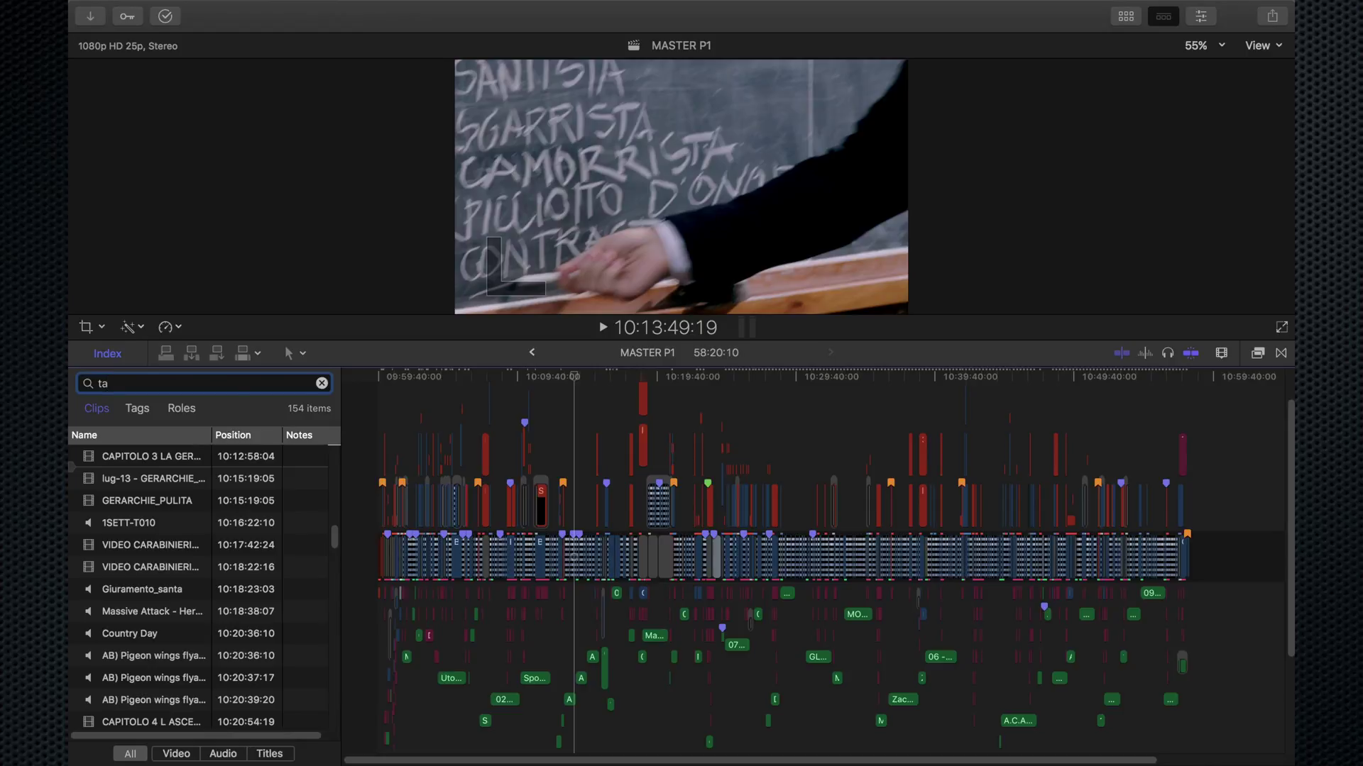
type("glio")
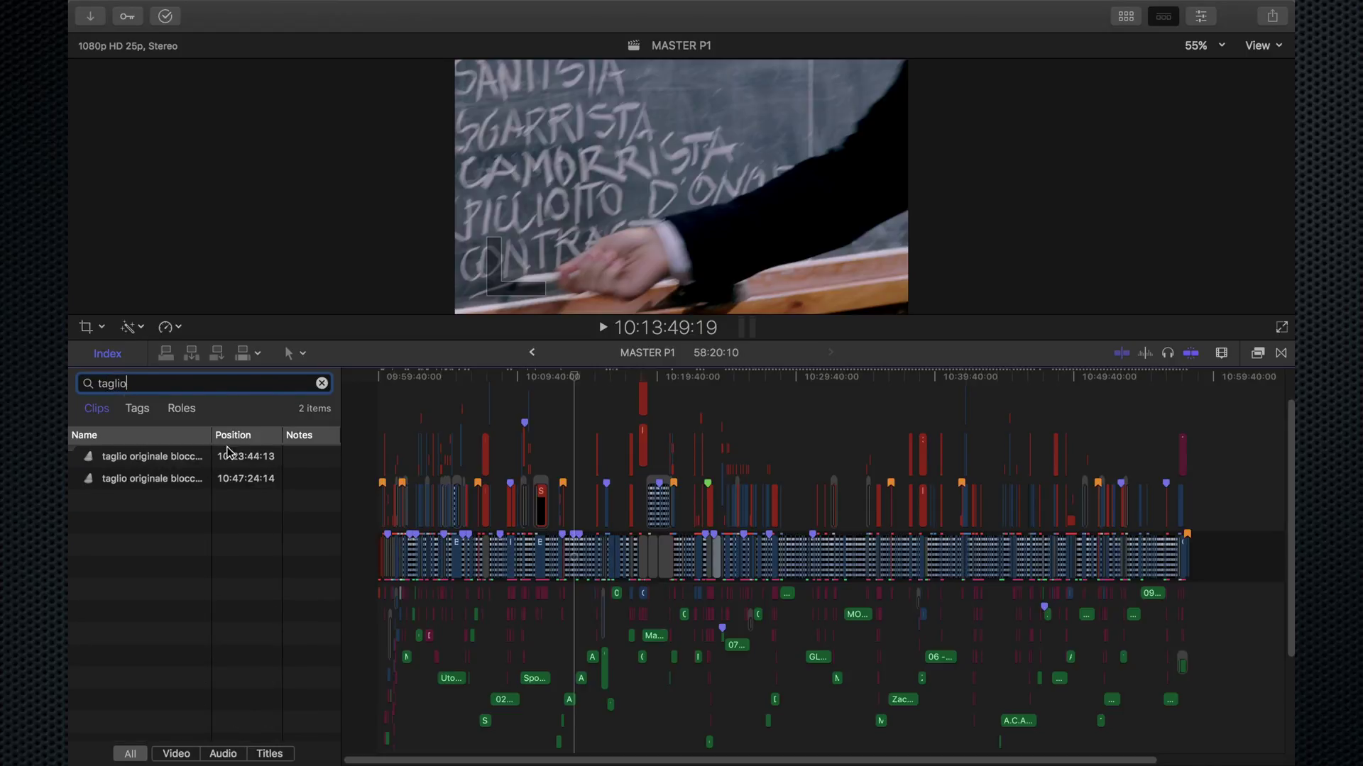
left_click(198, 461)
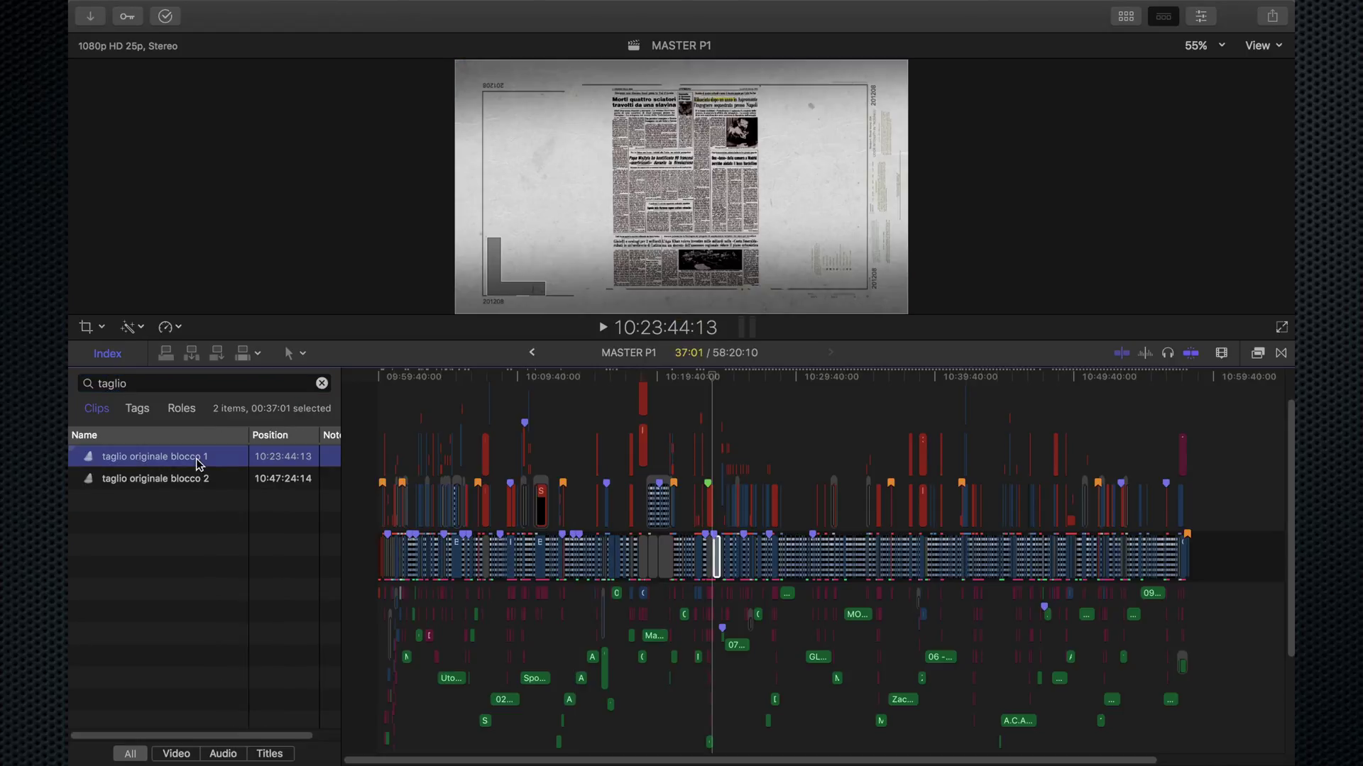
left_click(178, 483)
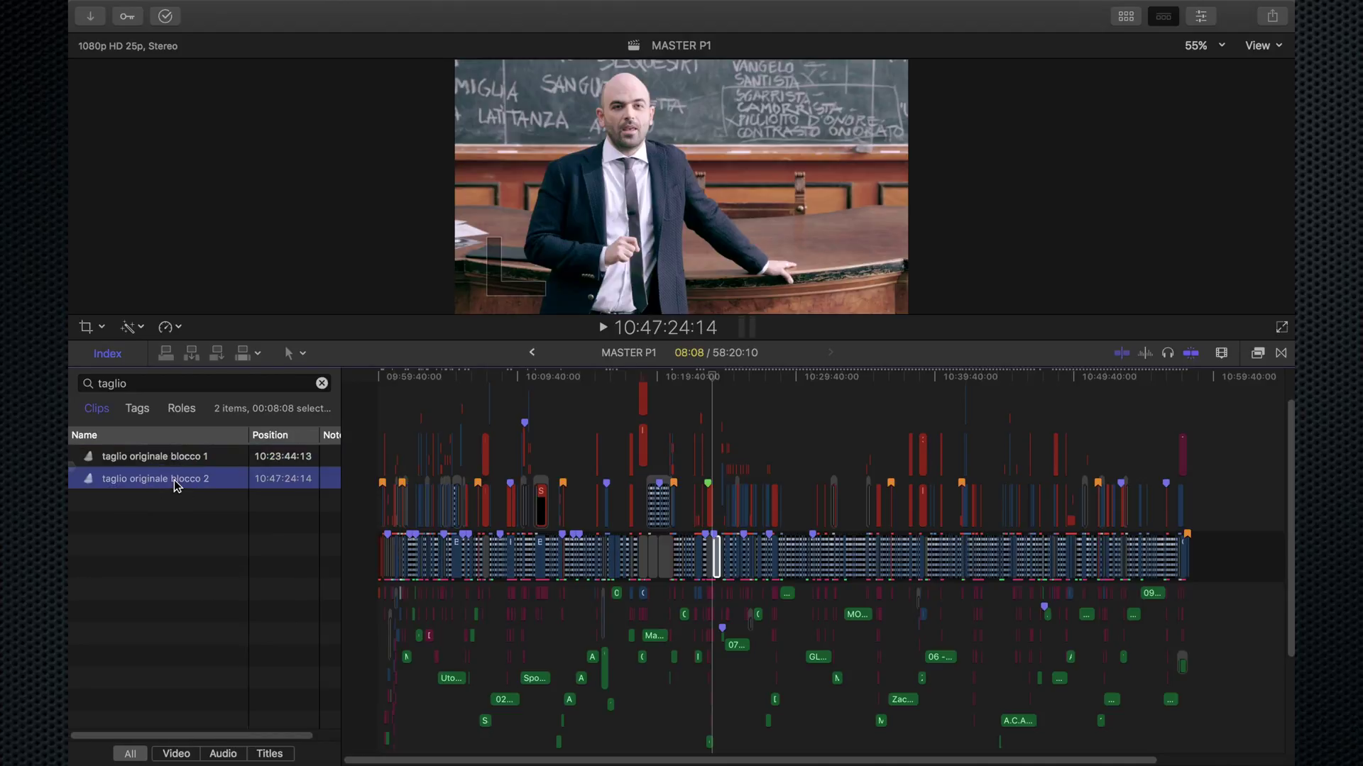
left_click(191, 462)
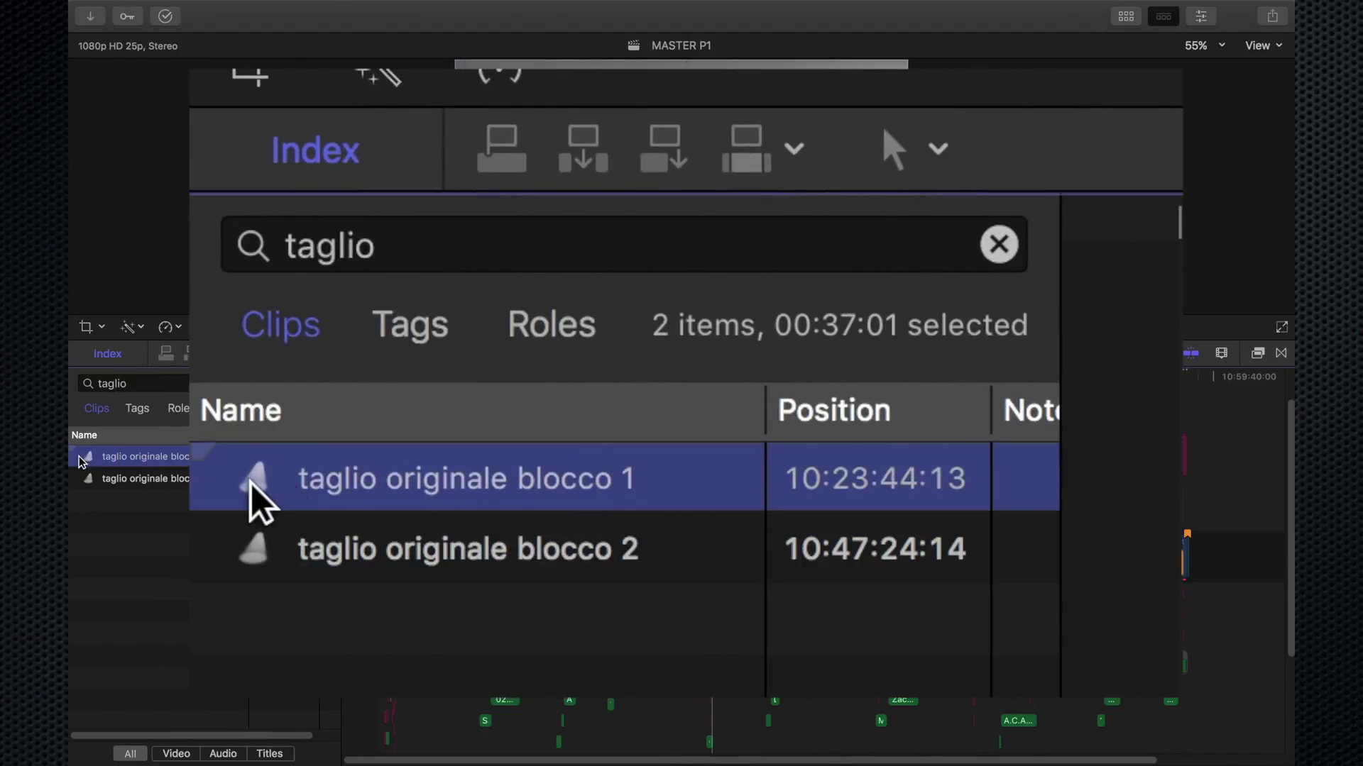
Zoom the timeline in around block 1 and select the taglio originale blocco 1 clip
key("z")
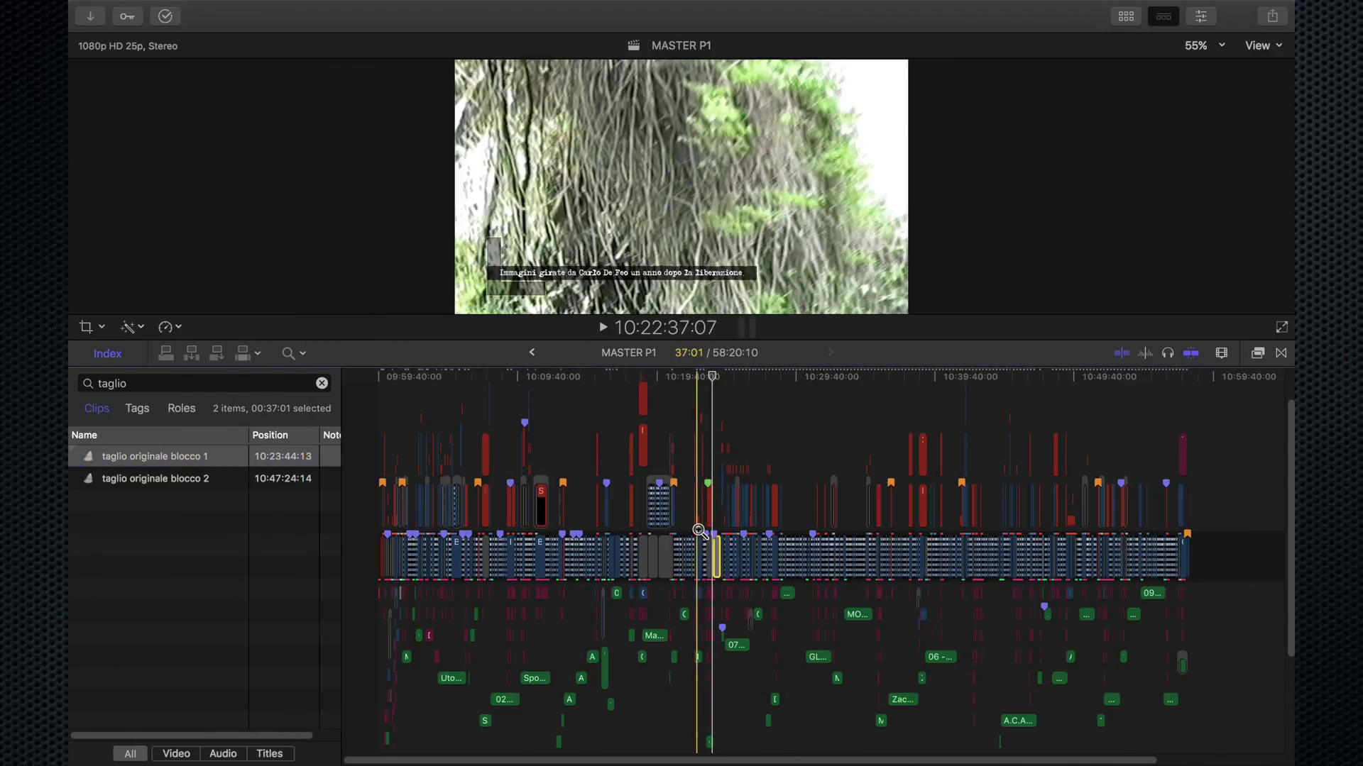
left_click_drag(697, 530, 745, 561)
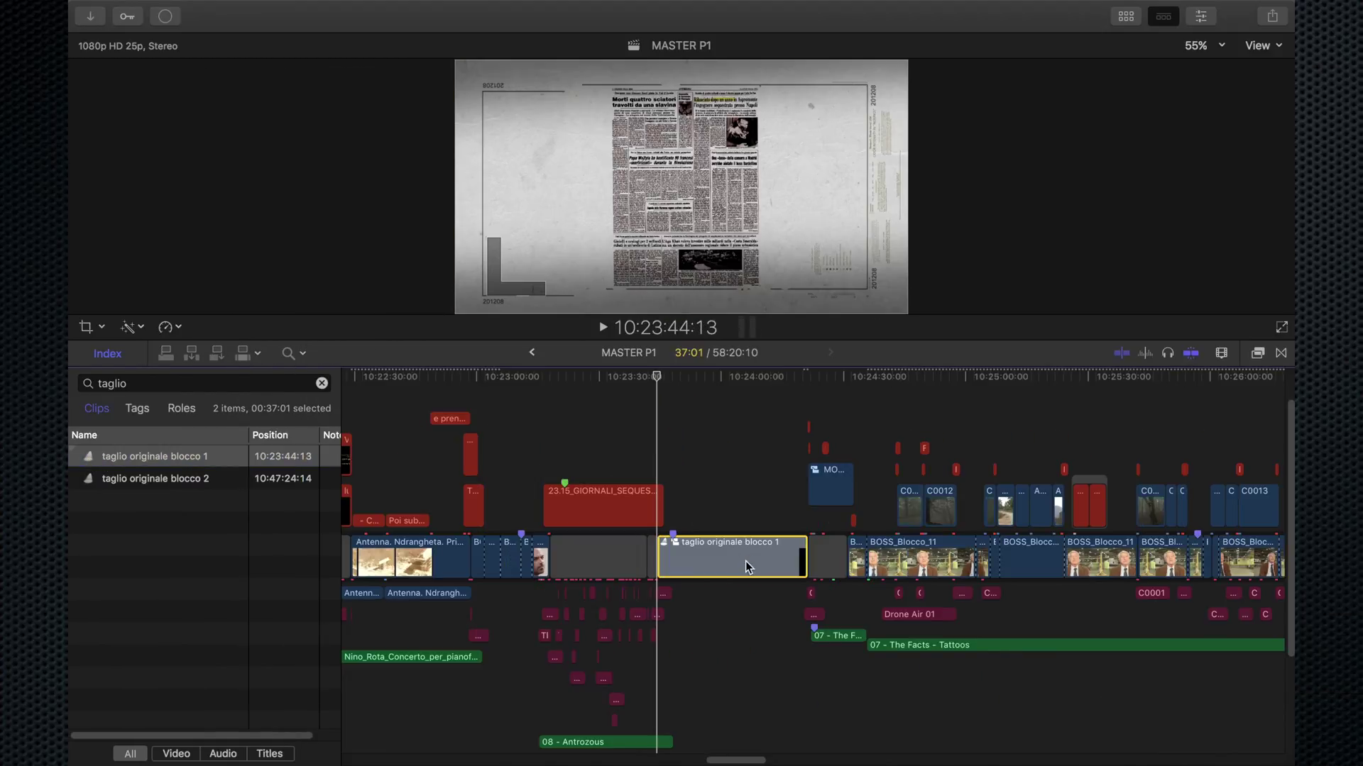
key("a")
left_click(711, 479)
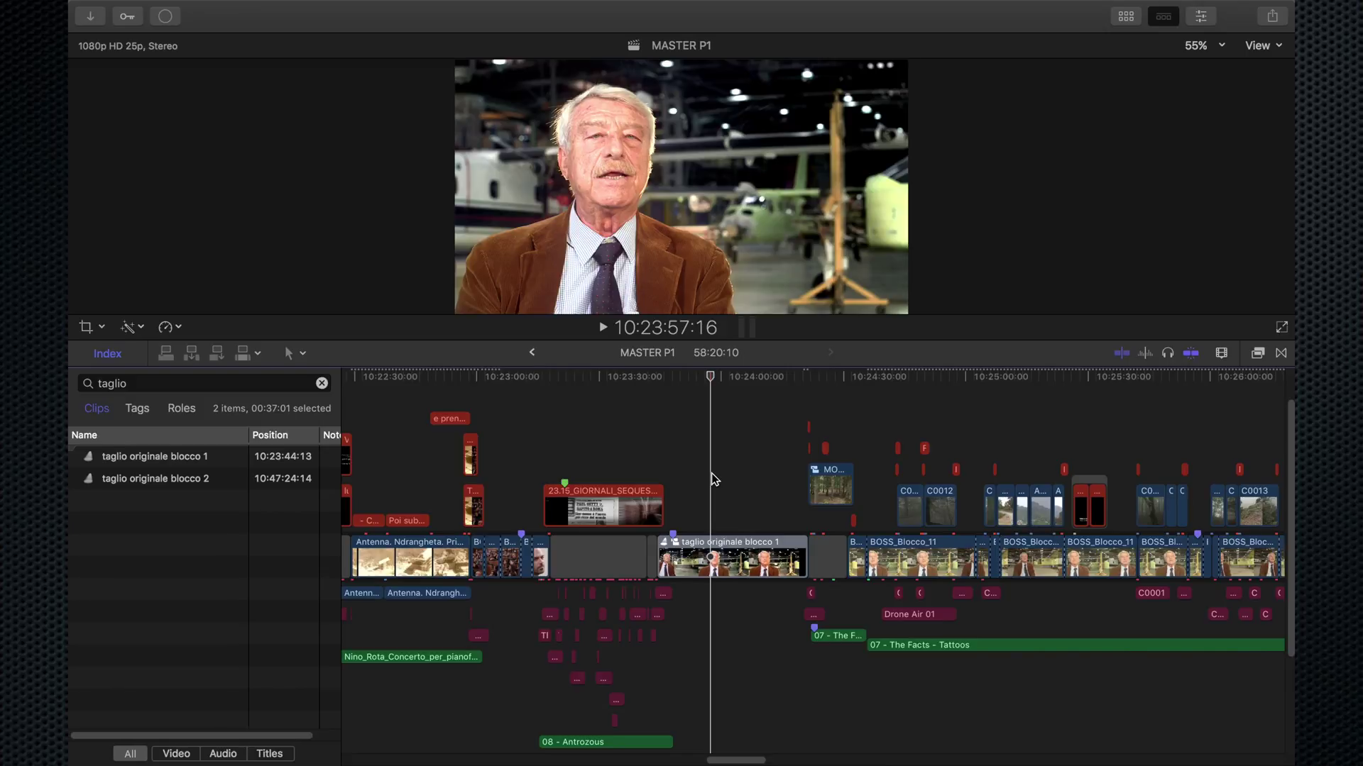
left_click(713, 549)
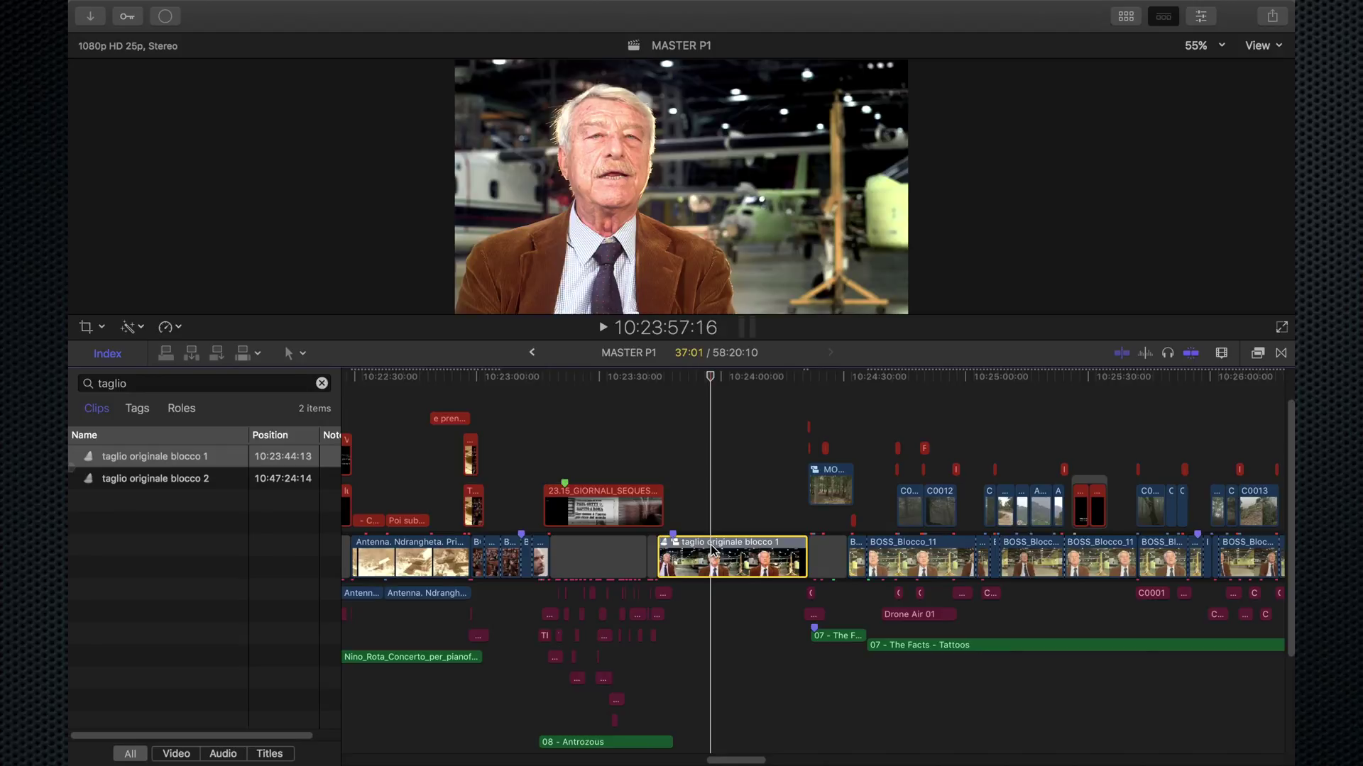
double_click(705, 548)
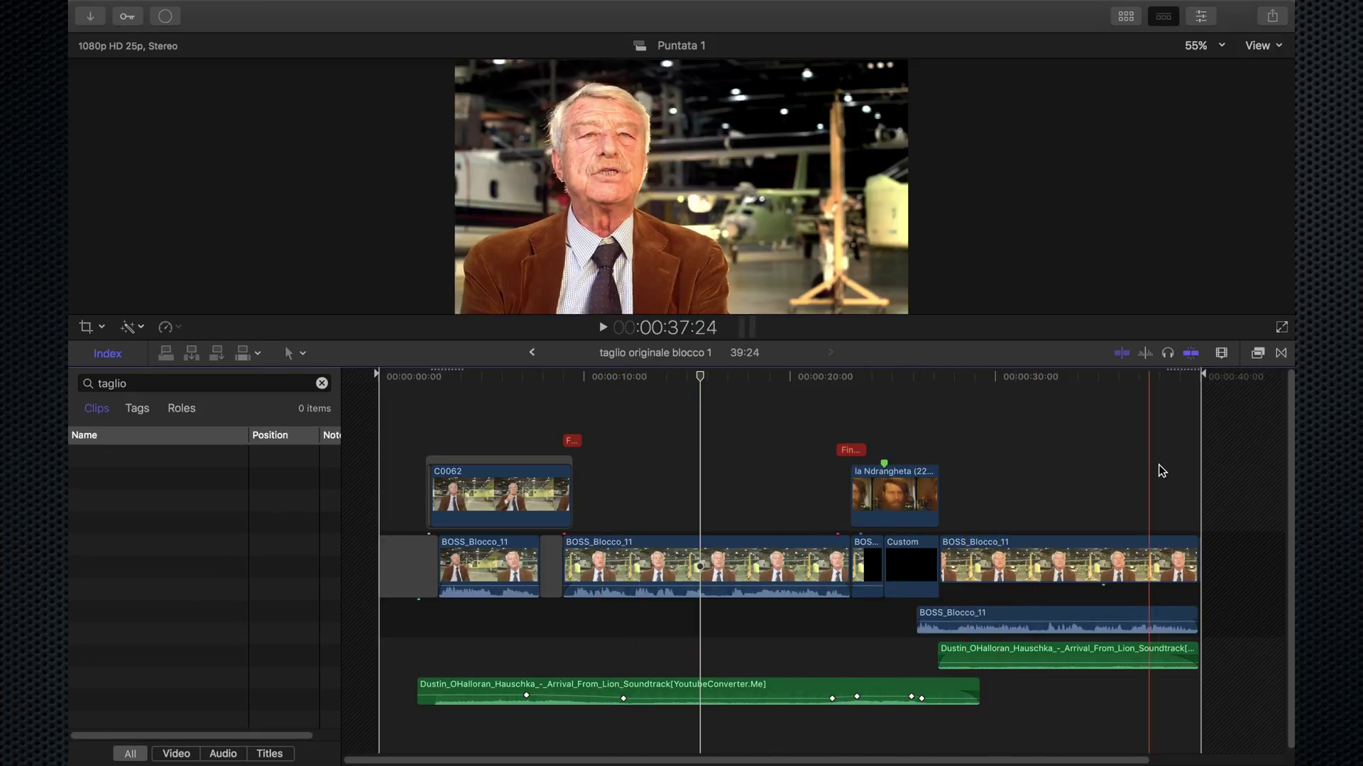
left_click(533, 353)
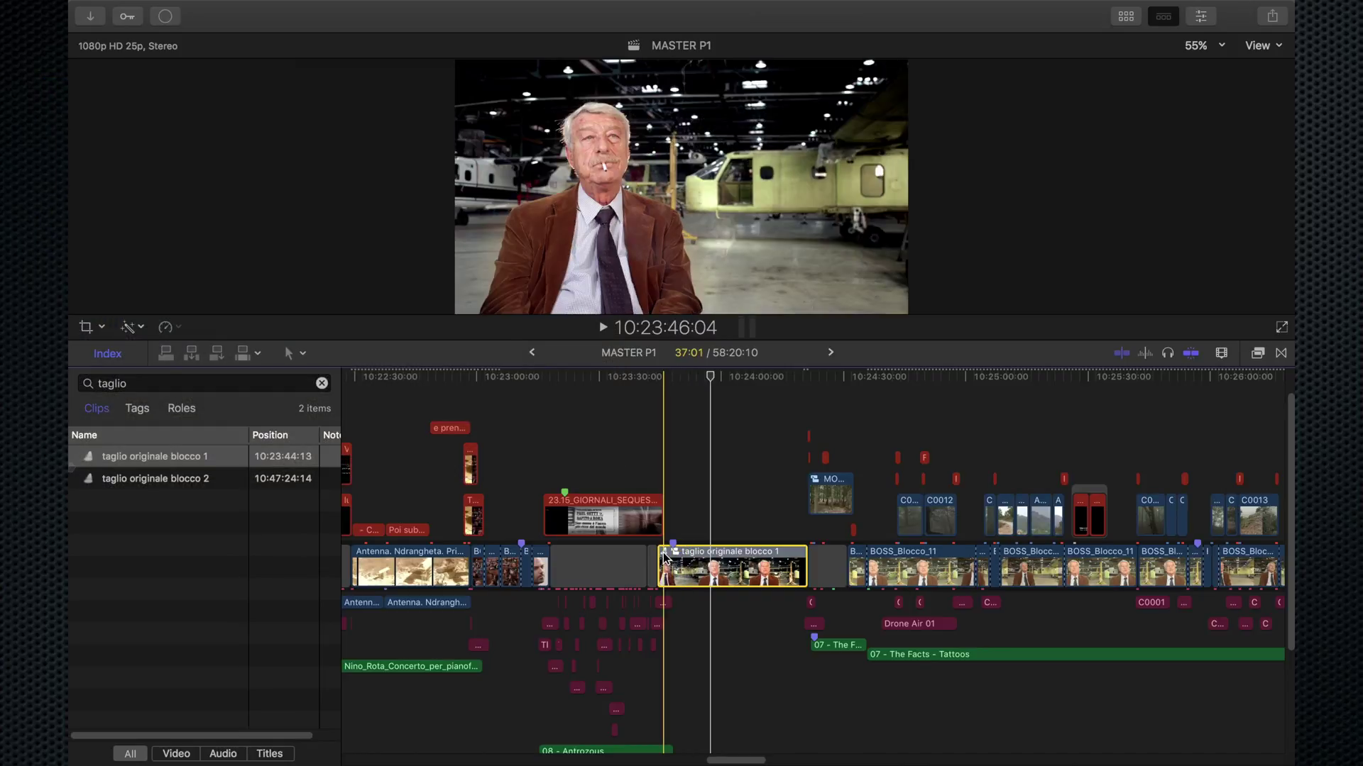
Pick the fine primo blocco V2 1 alternate in block 1's audition and scrub through it
left_click(665, 554)
left_click_drag(722, 384, 295, 120)
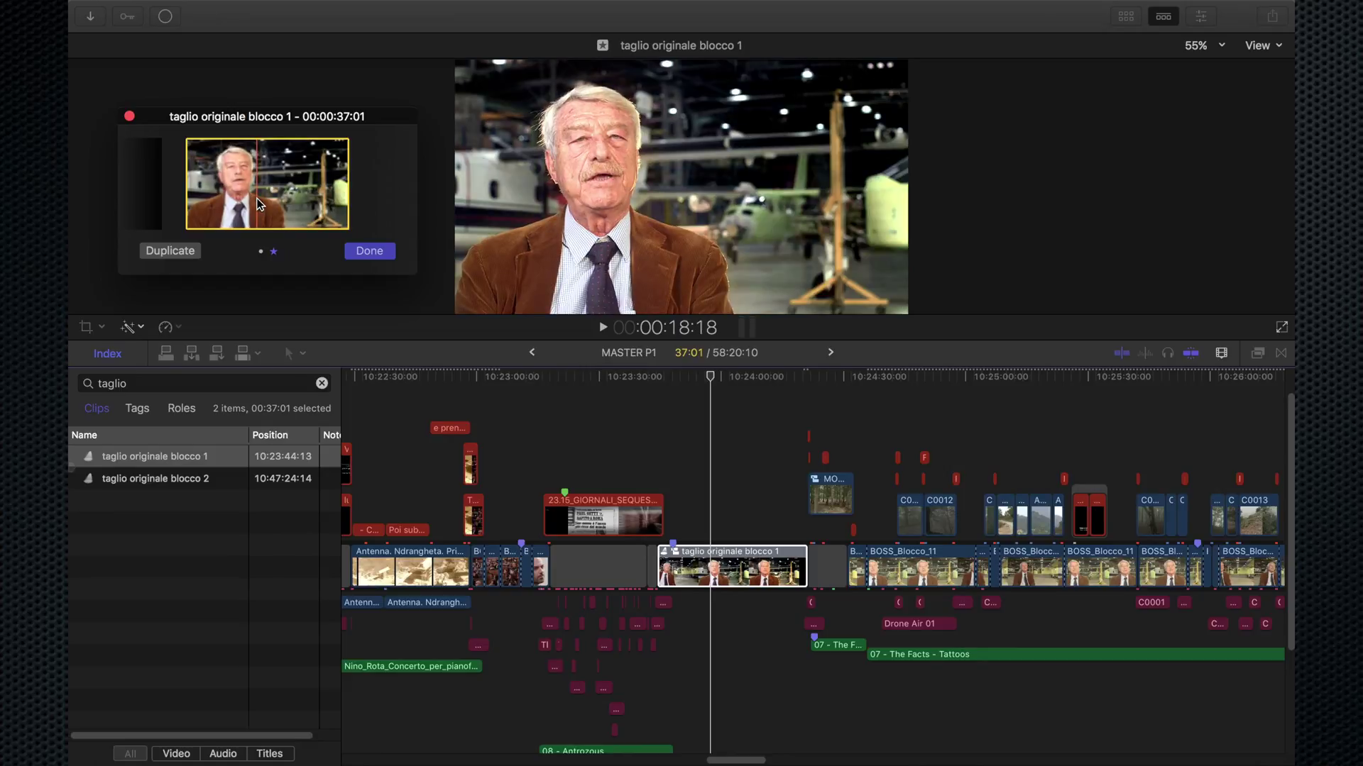
left_click(143, 196)
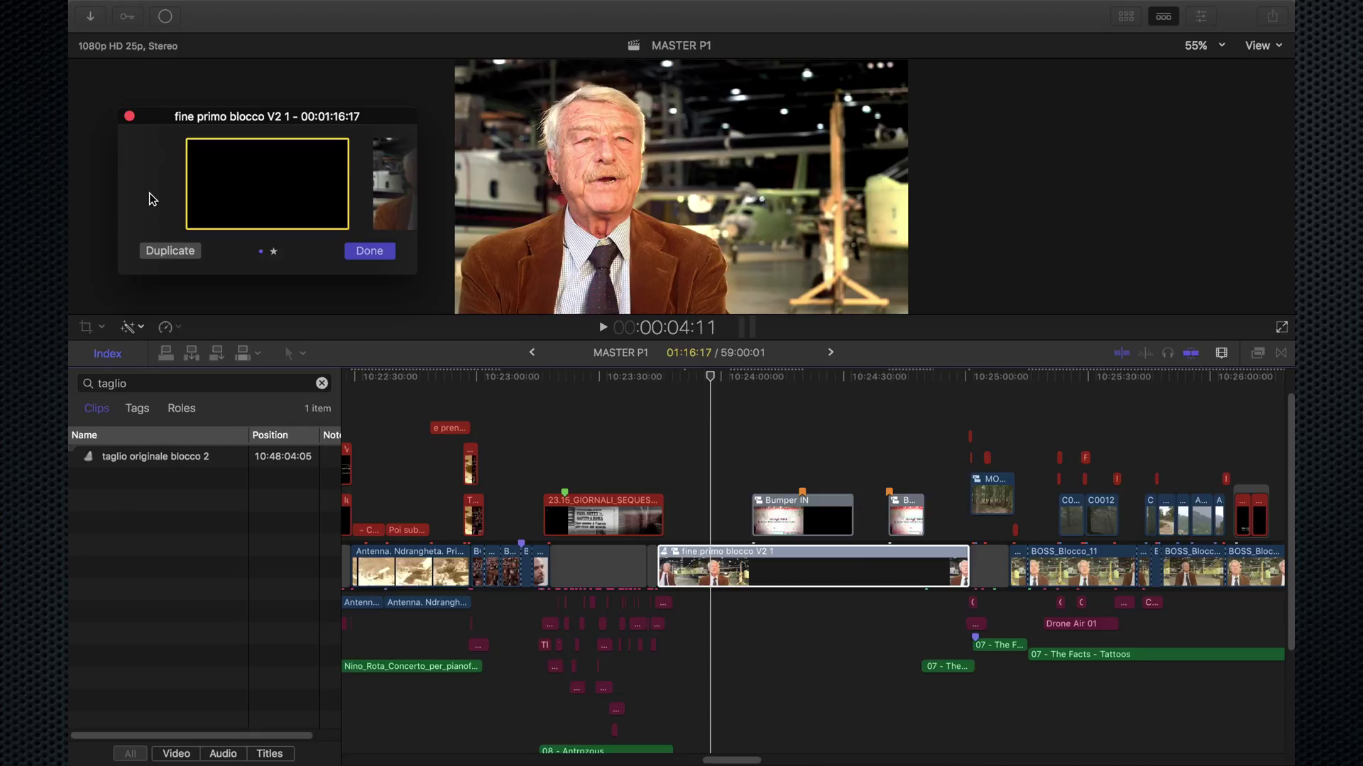
mouse_move(721, 376)
left_mouse_down()
mouse_move(782, 376)
mouse_move(751, 376)
left_mouse_up()
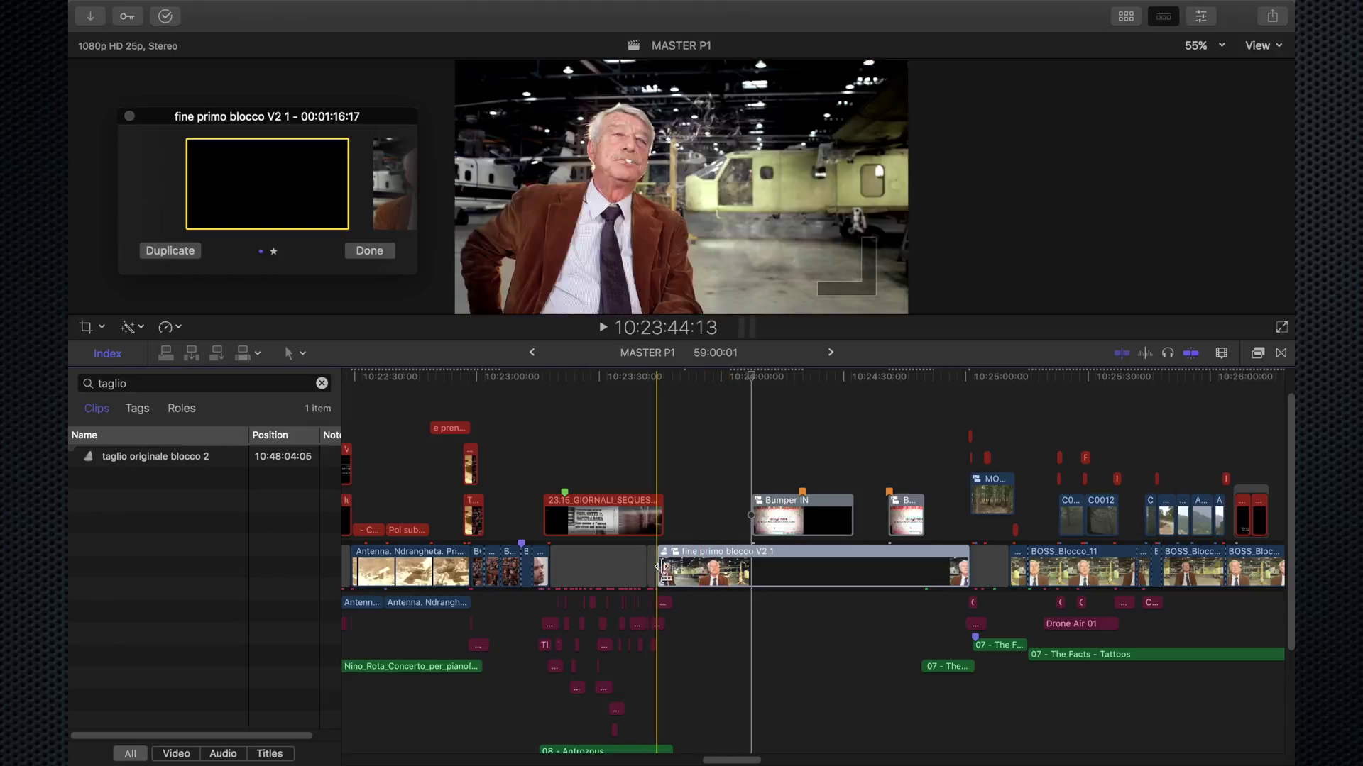
Toggle block 1 between the original cut and V2 alternate, then review the V2 footage
left_click(690, 566)
key("Right")
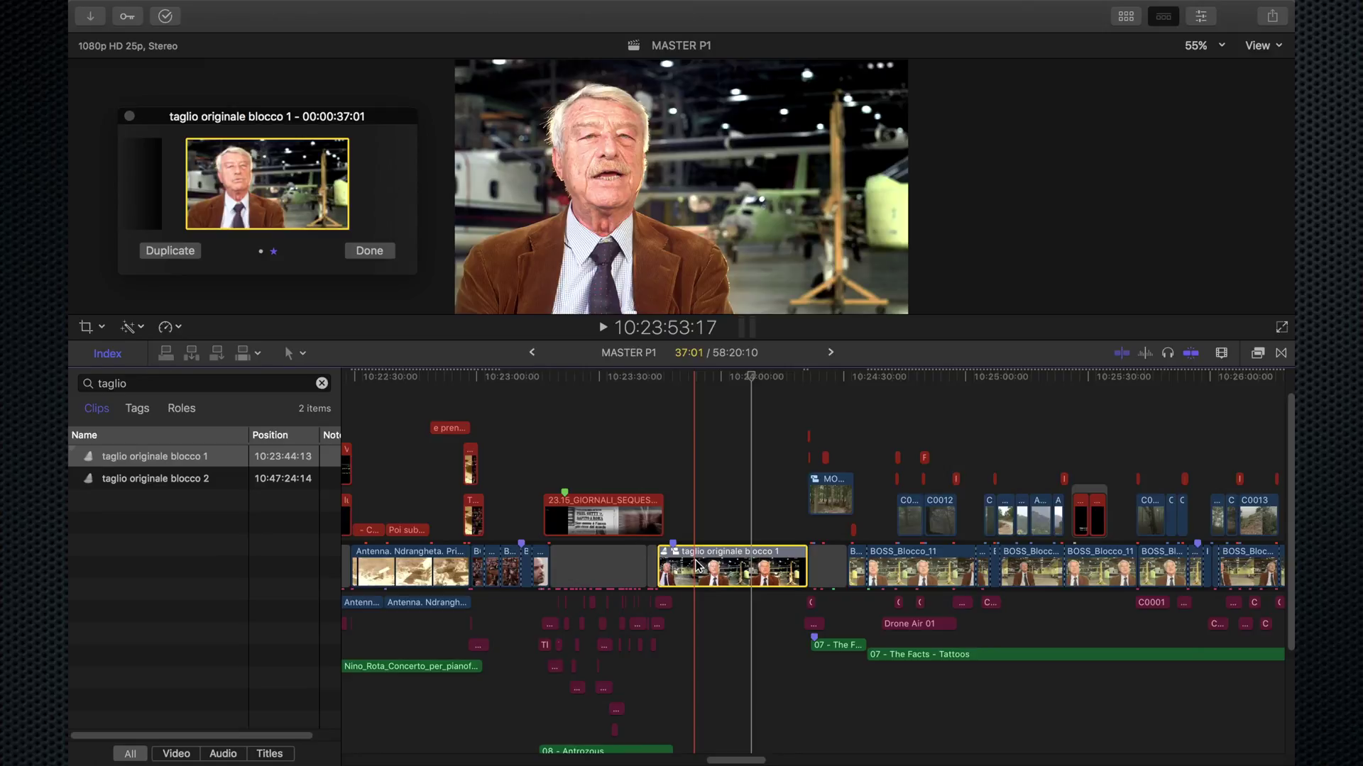
key("Left")
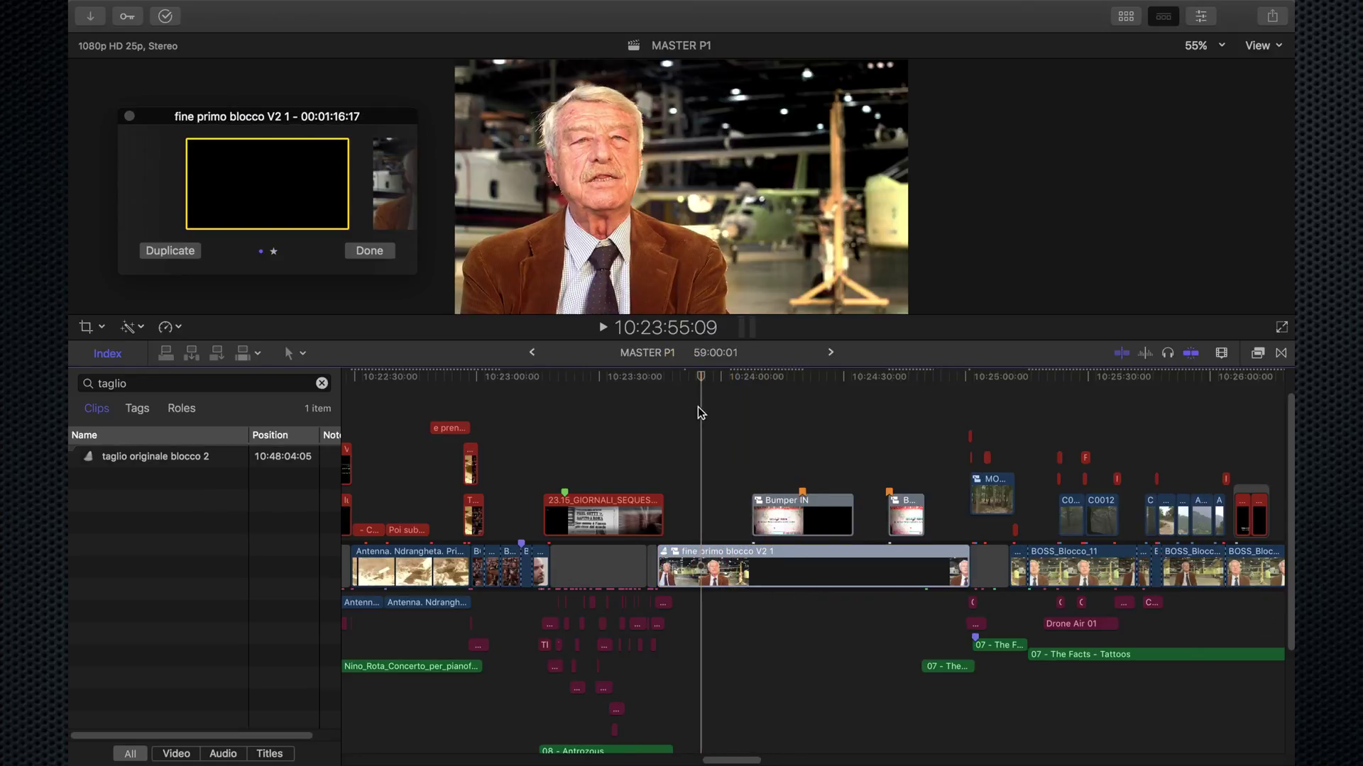
mouse_move(701, 382)
left_mouse_down()
mouse_move(800, 385)
mouse_move(784, 392)
mouse_move(798, 397)
left_mouse_up()
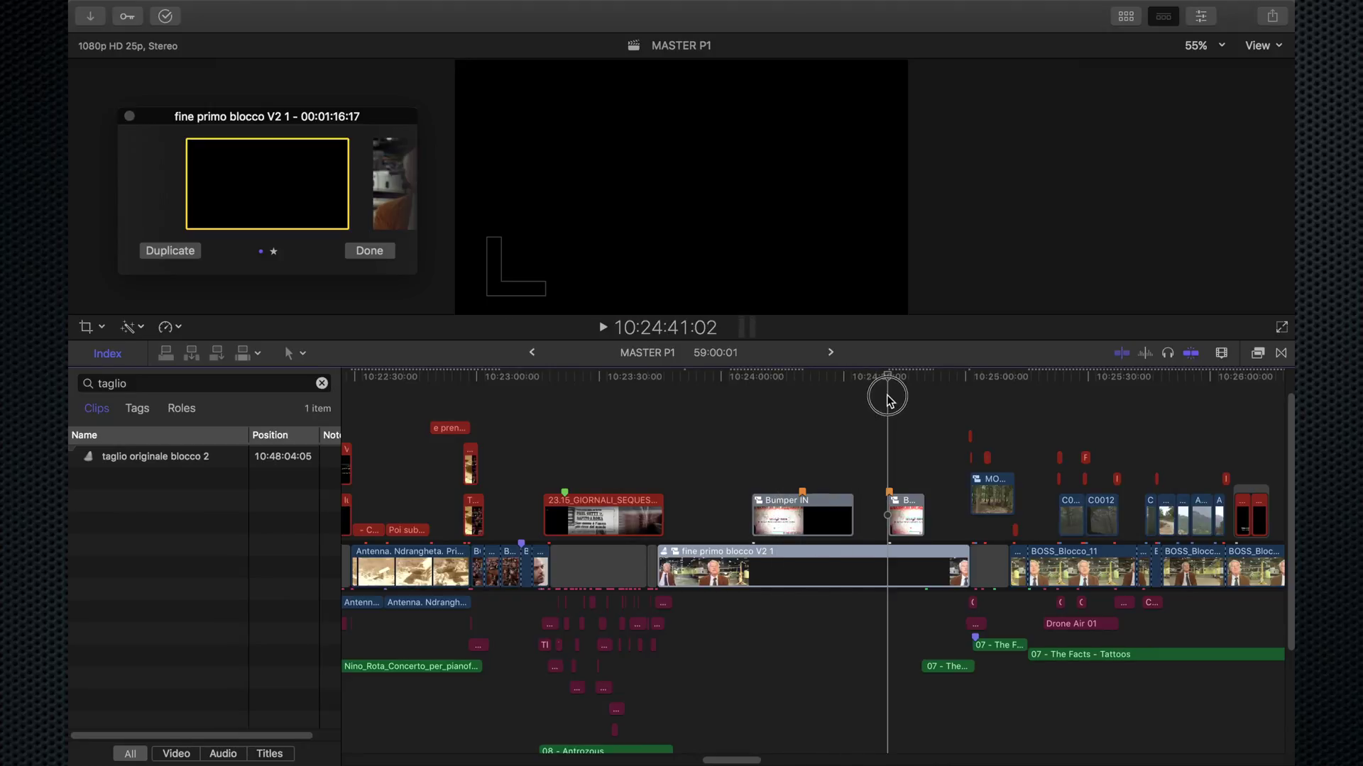
mouse_move(894, 399)
left_mouse_down()
mouse_move(1007, 407)
mouse_move(719, 411)
left_mouse_up()
Jump to taglio originale blocco 2 at 10:48:04:05, zoom in, select it and play around it
left_click(148, 459)
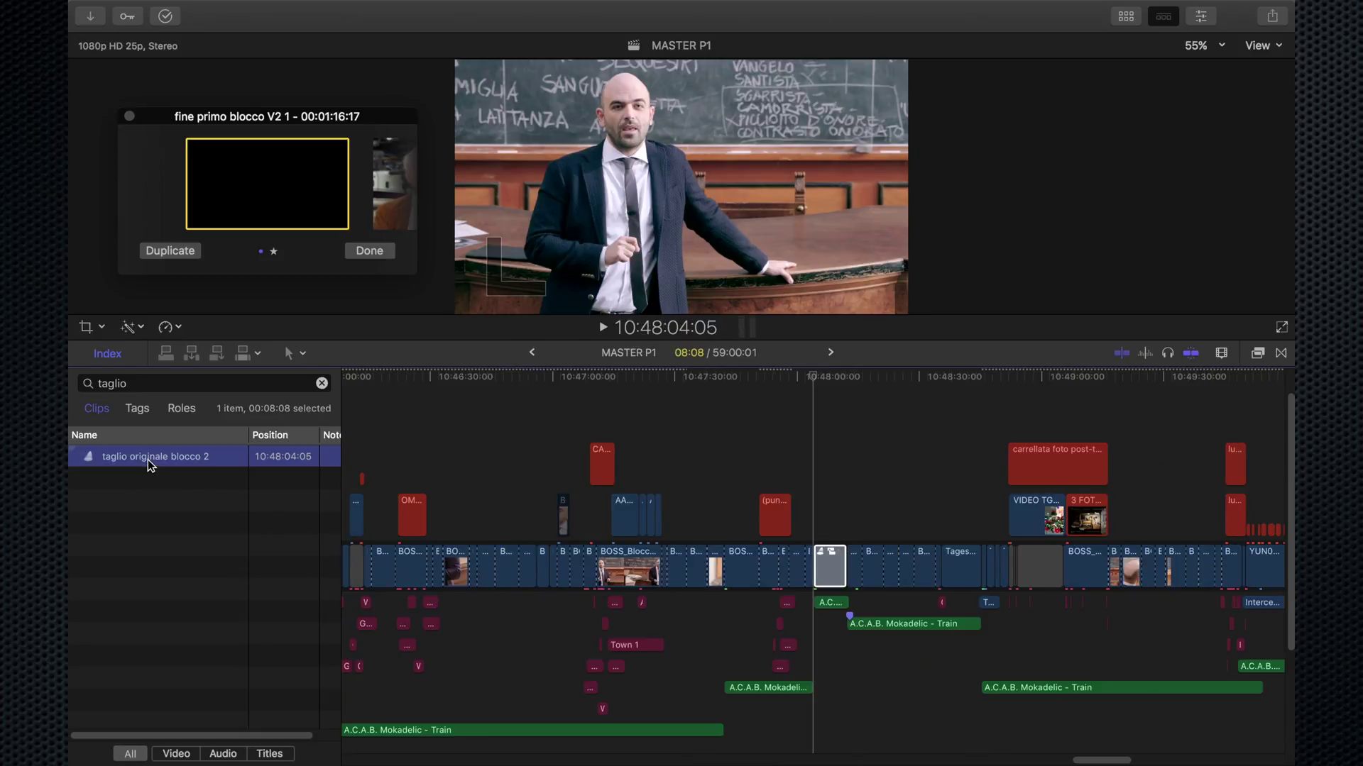
key("z")
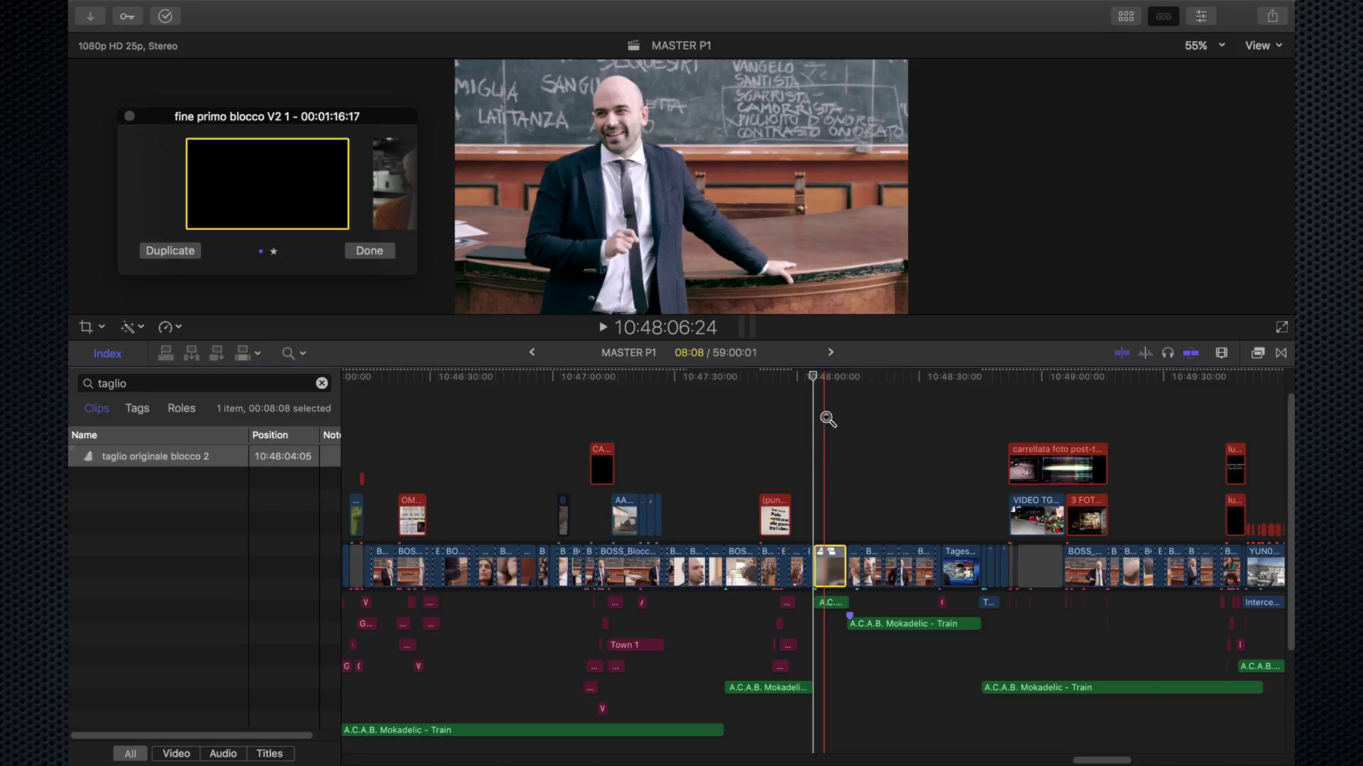
left_click(825, 416)
key("shift+/")
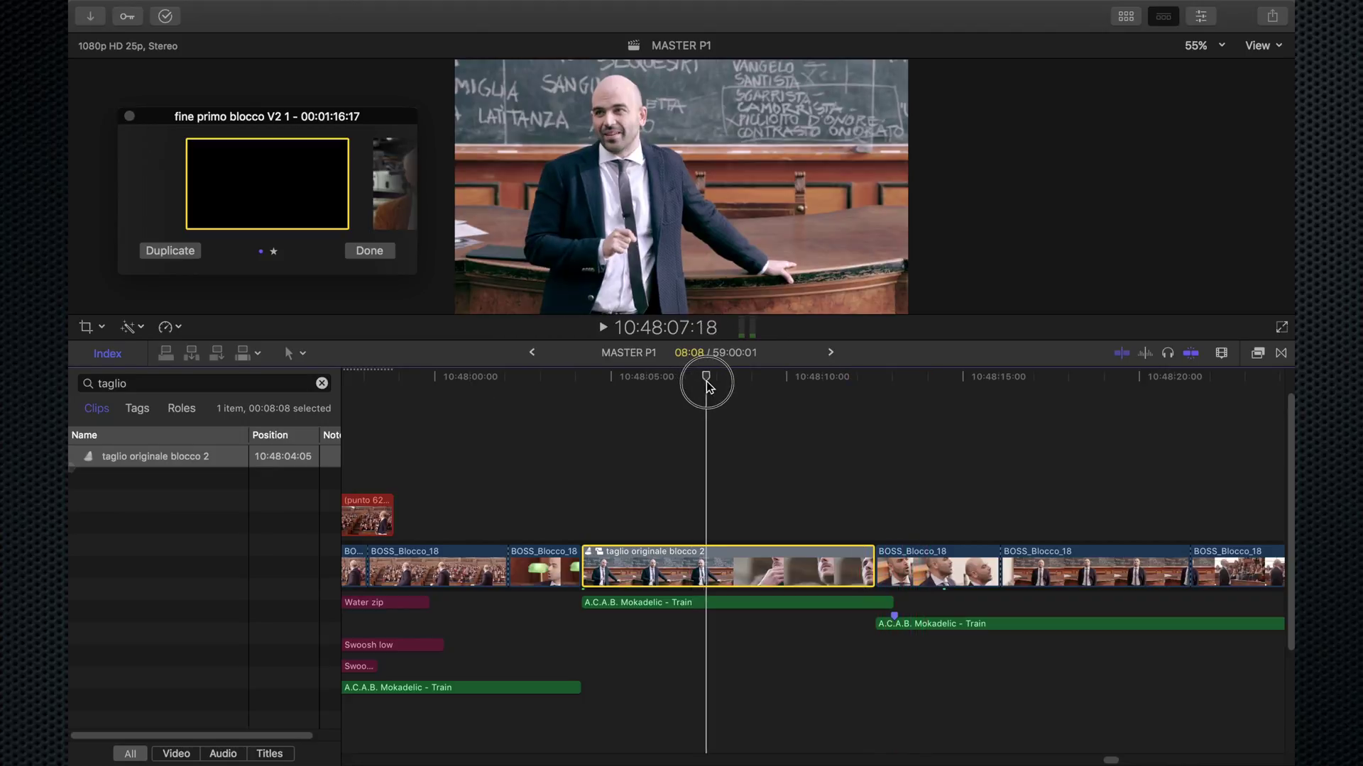
left_click_drag(703, 384, 672, 388)
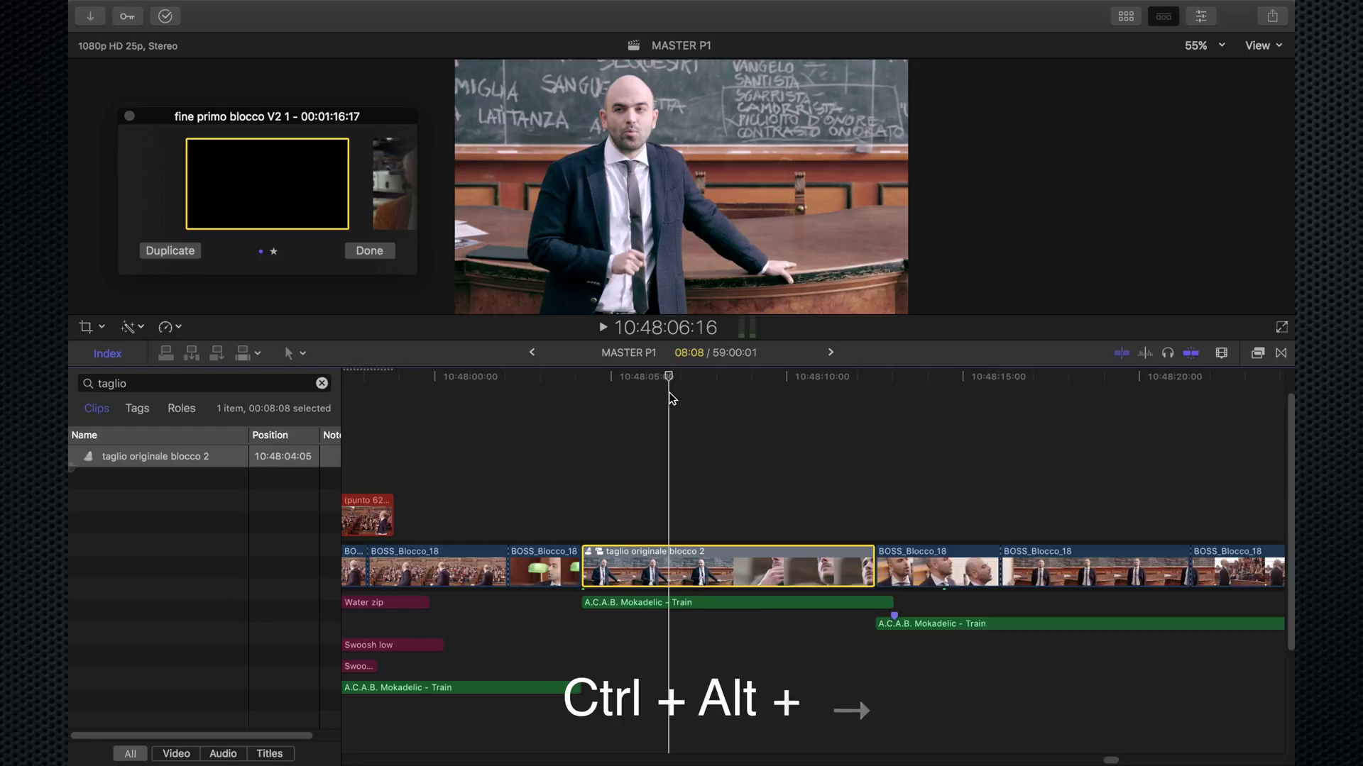
Switch block 2's audition to fine secondo blocco V2 and play it from just before
key("ctrl+alt+Right")
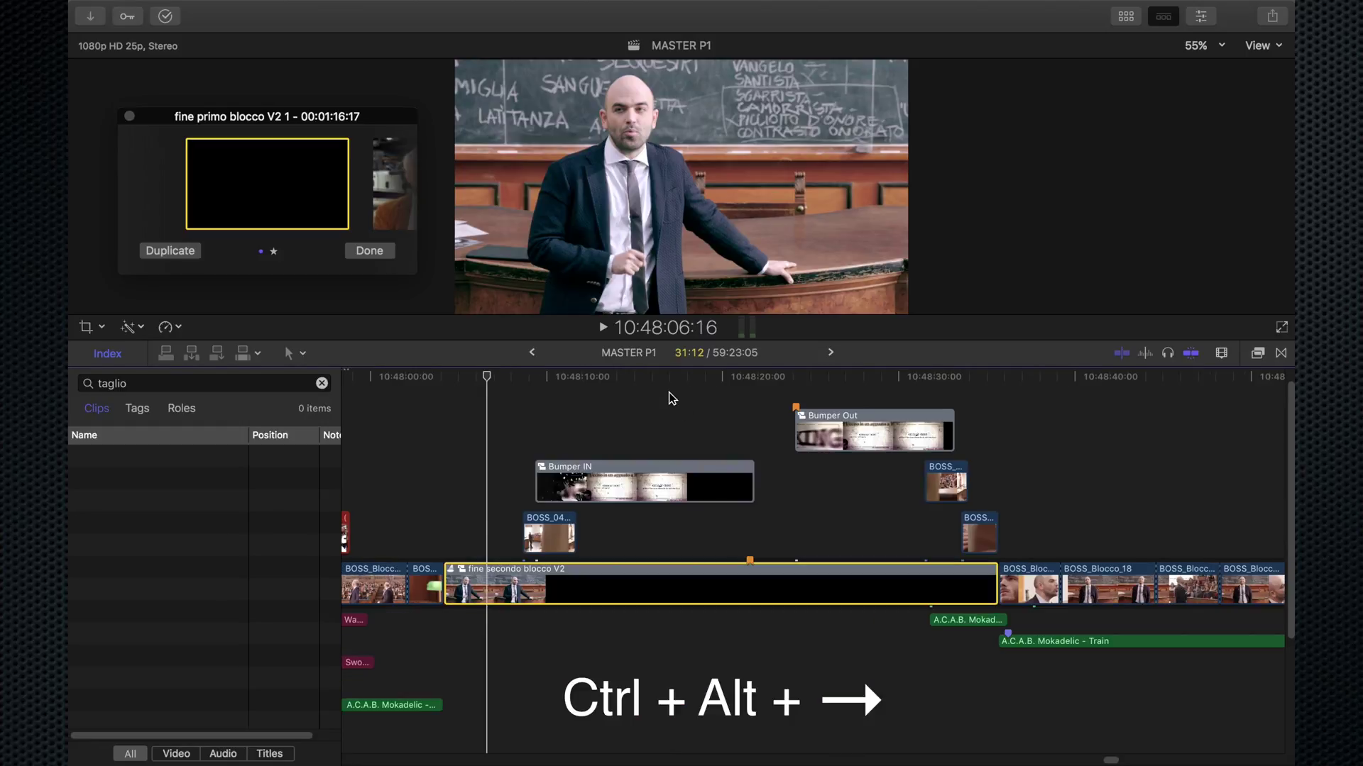
left_click_drag(483, 380, 410, 383)
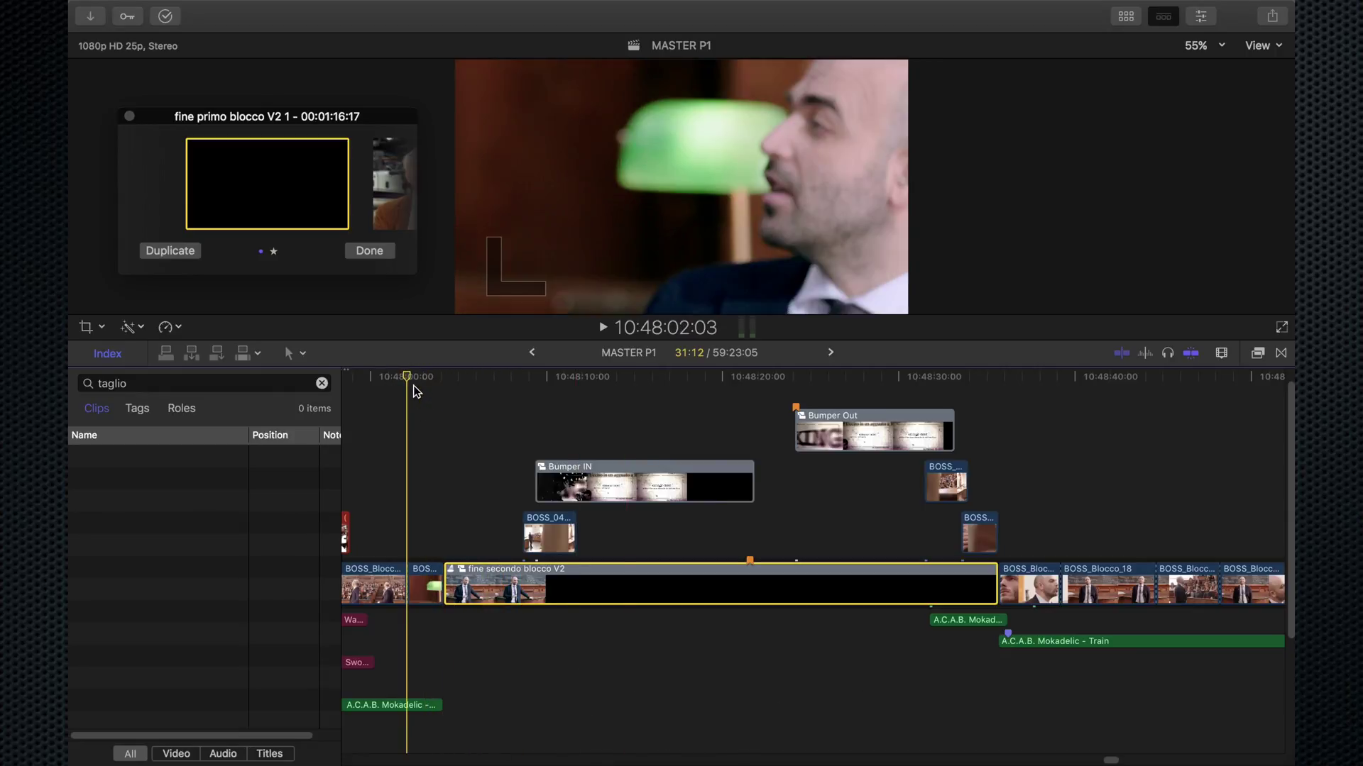
key("space")
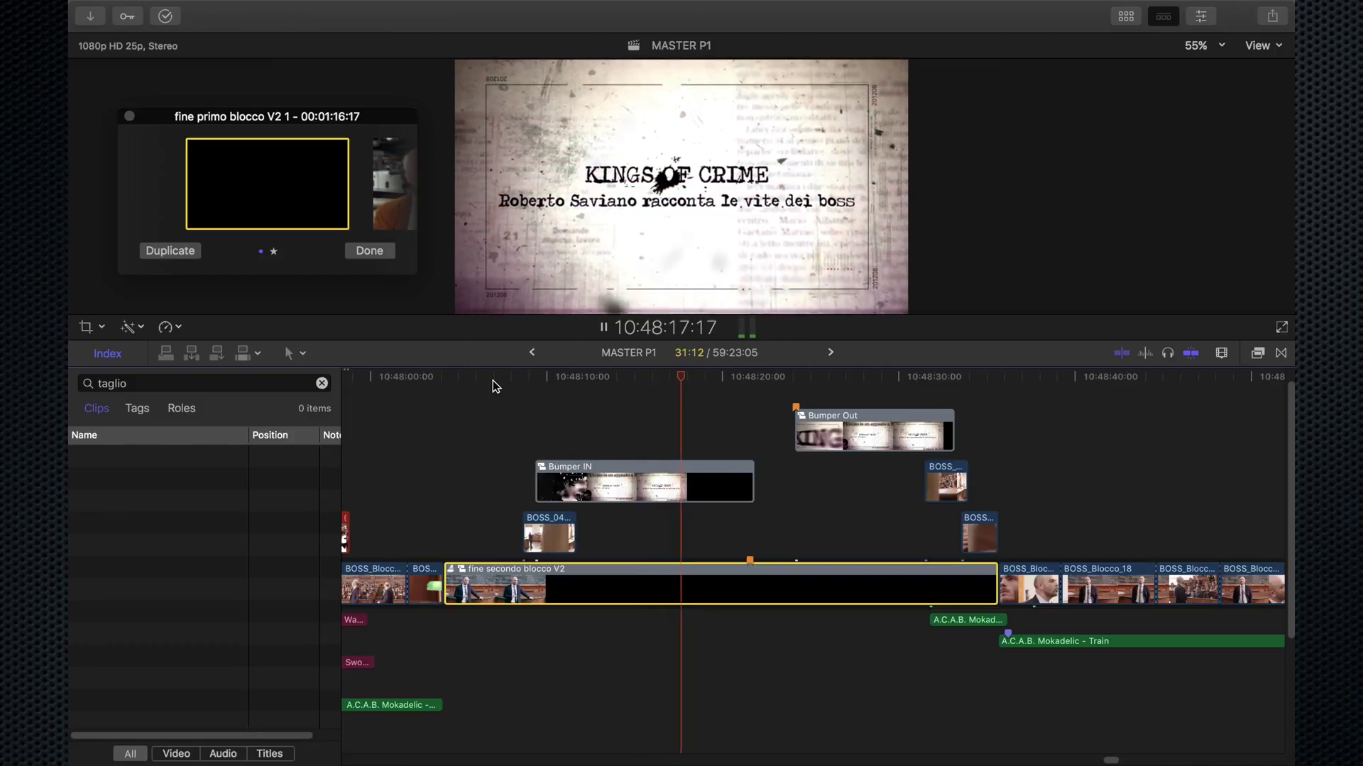
left_click(790, 388)
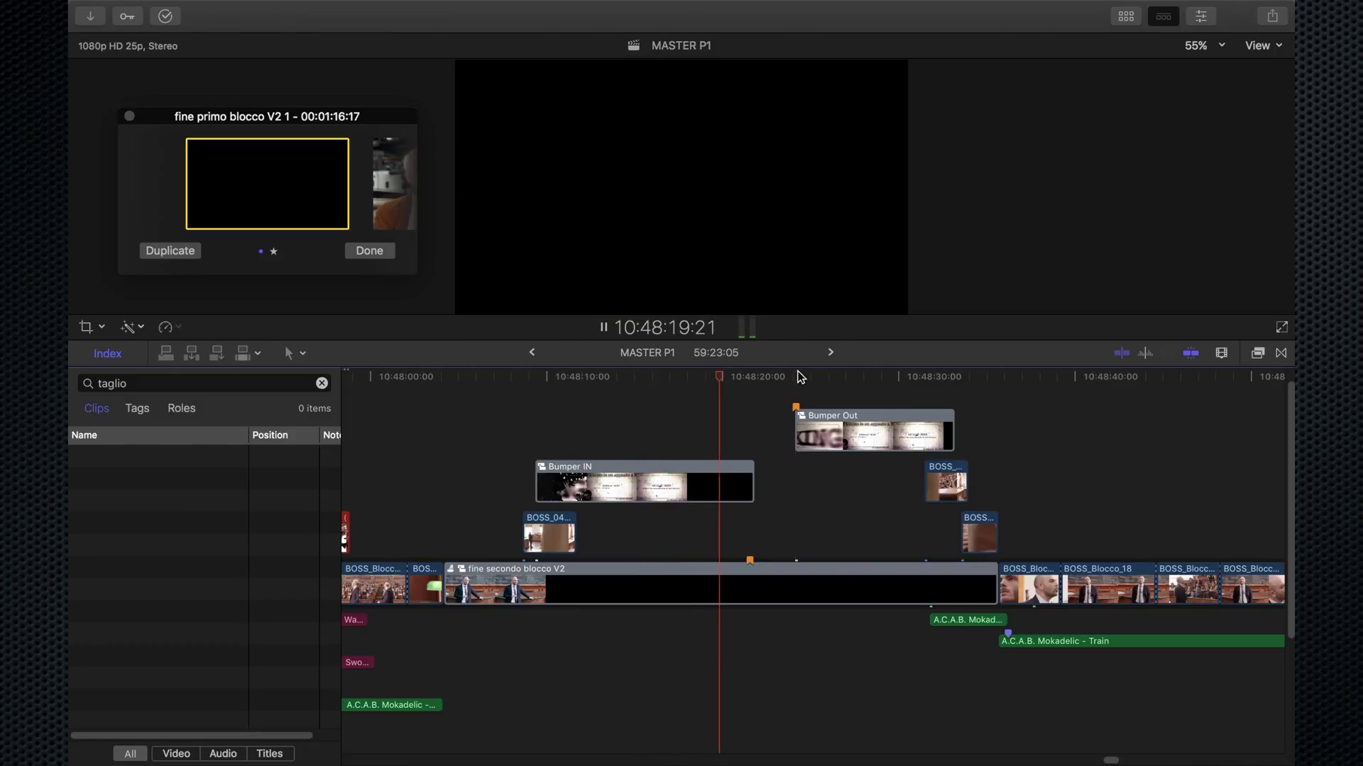
Jump playback to about 10:48:24 and 10:48:33 in block 2, then stop it
left_click(795, 376)
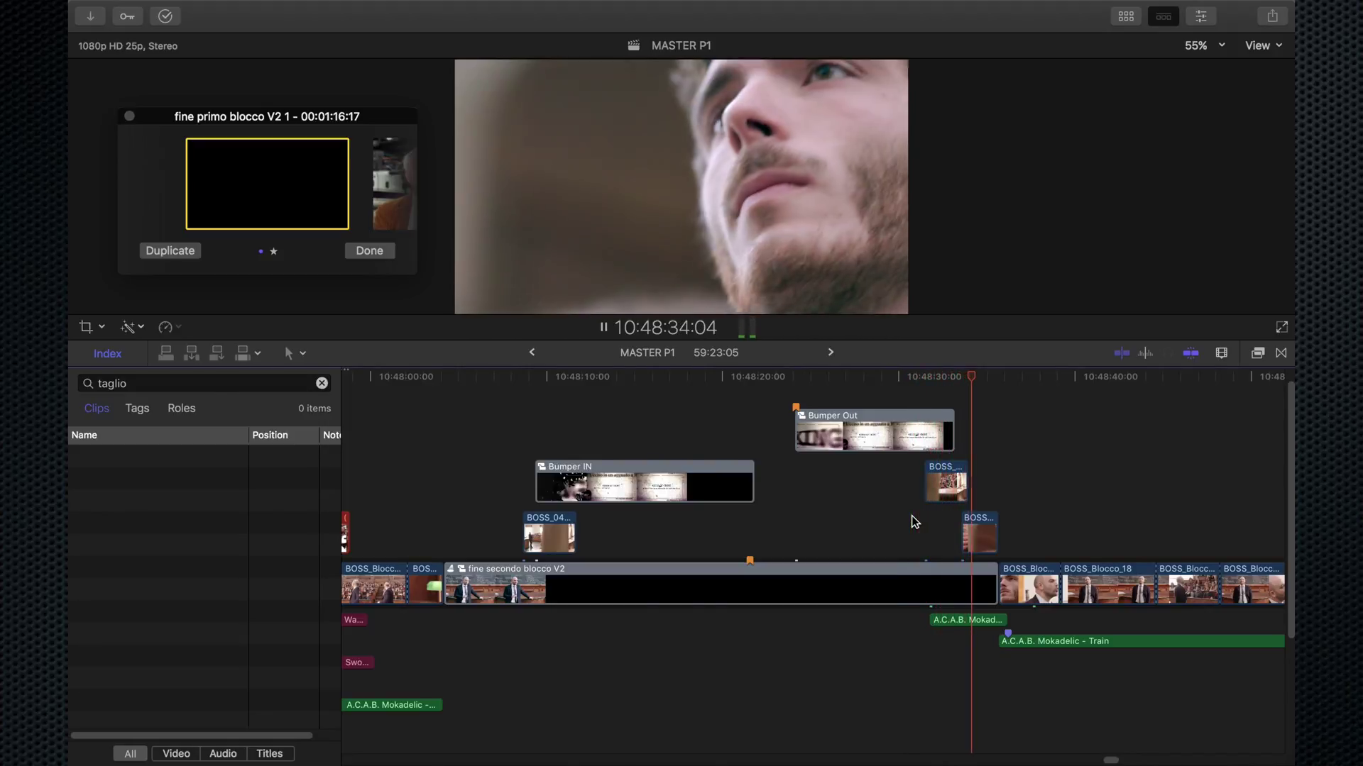
left_click(931, 380)
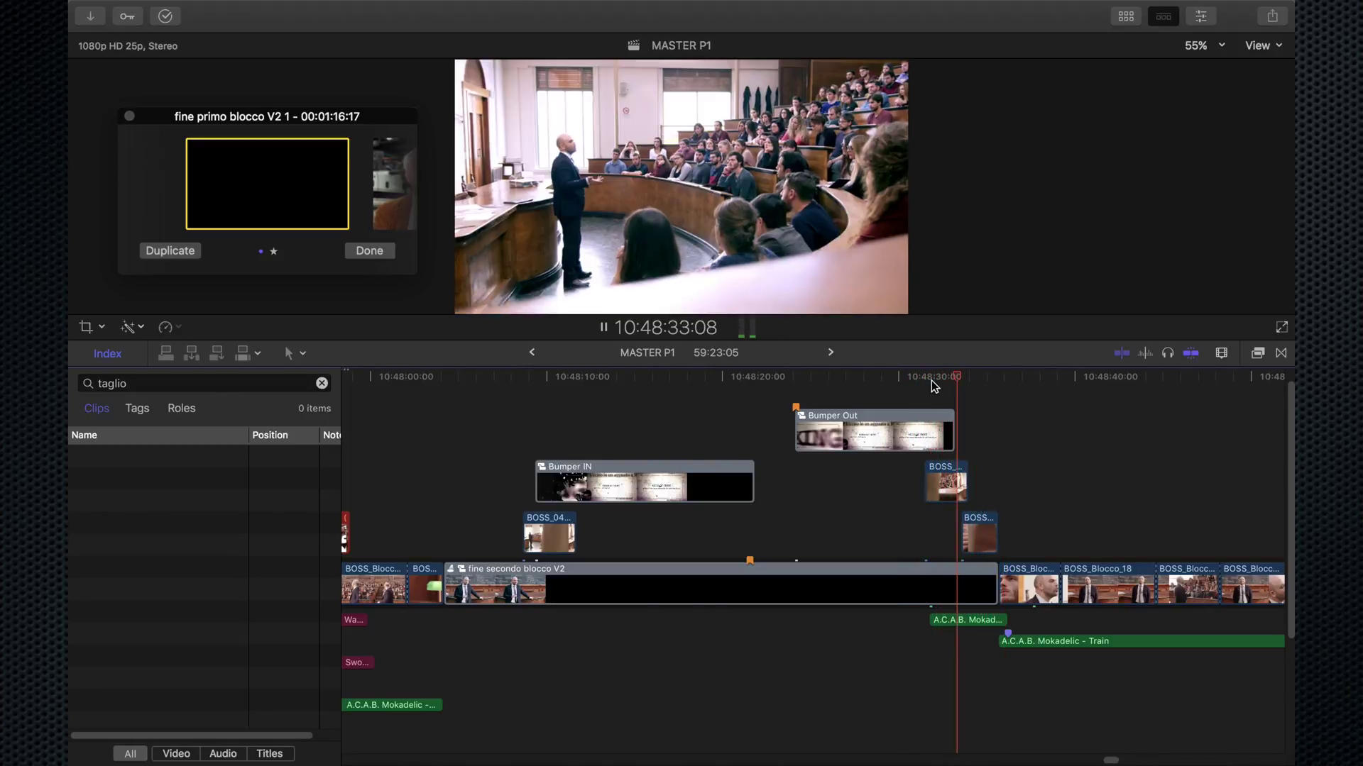
key("space")
Compare block 2's picks: switch to taglio originale blocco 2, then back to fine secondo blocco V2
left_click(465, 474)
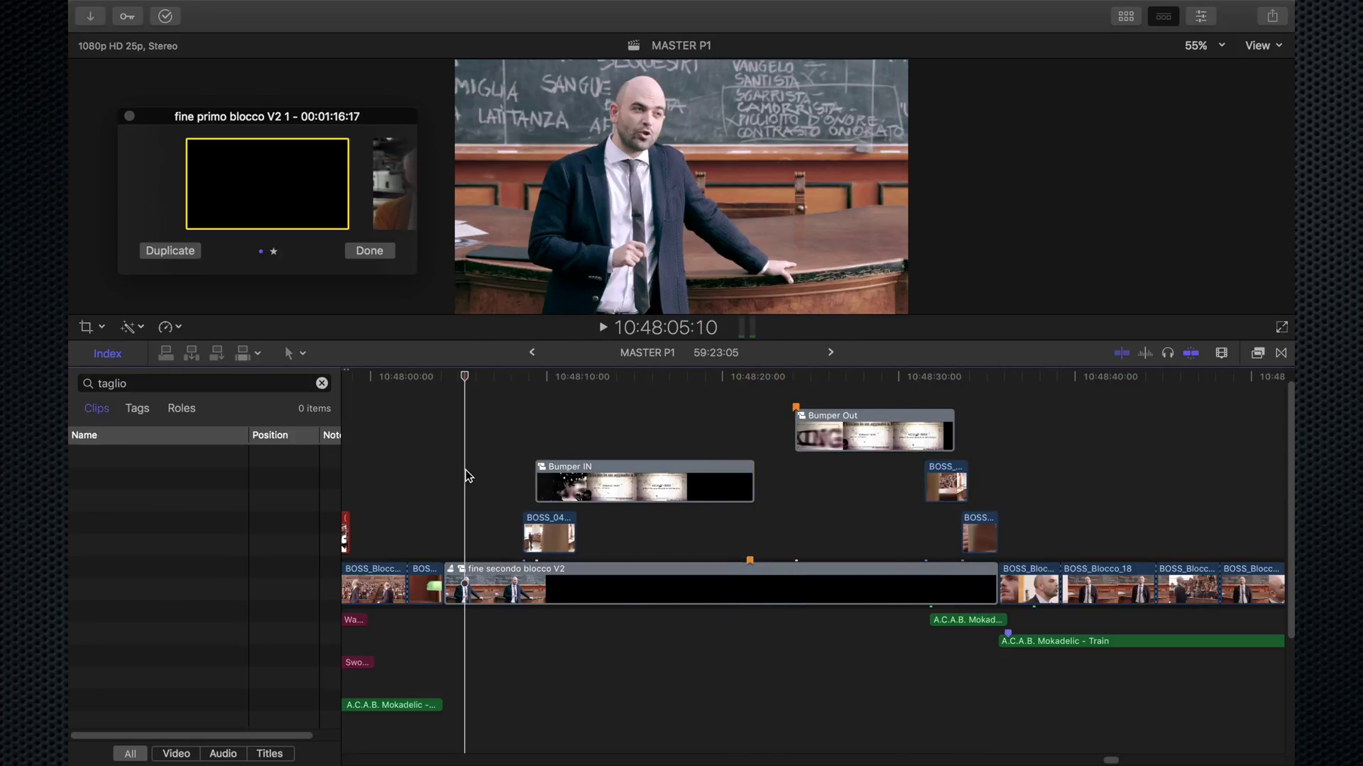
key("ctrl+alt+Left")
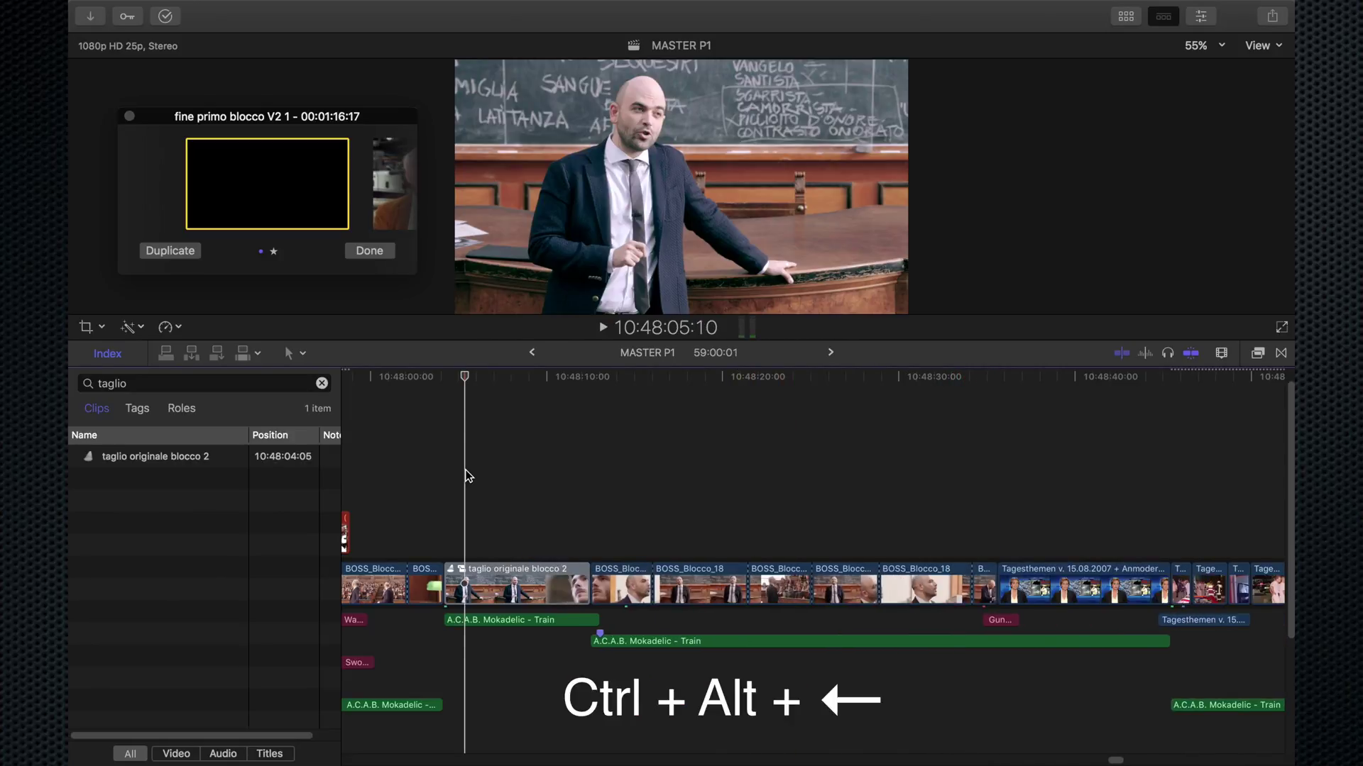
key("ctrl+alt+Right")
key("ctrl+alt+Right")
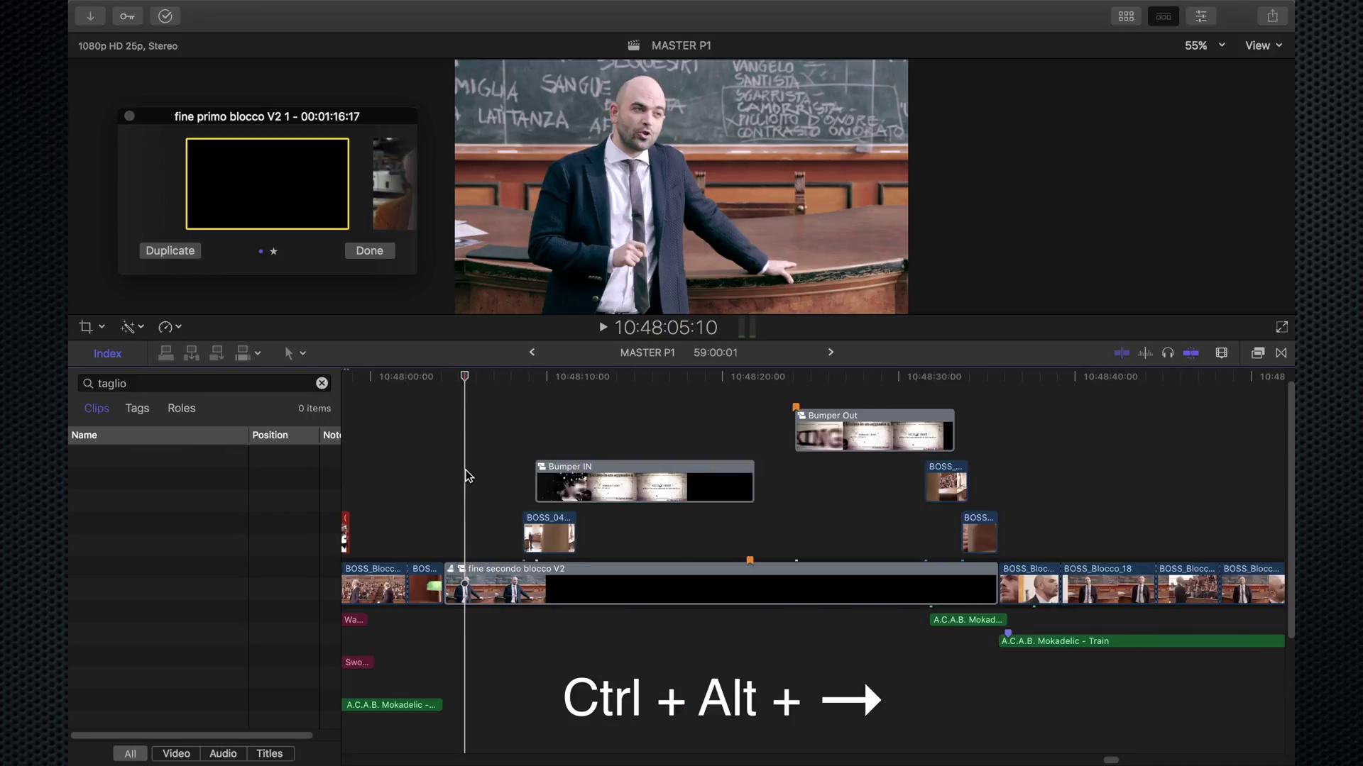
Show all MASTER P1 tags in the Tags index with the search cleared
left_click(137, 408)
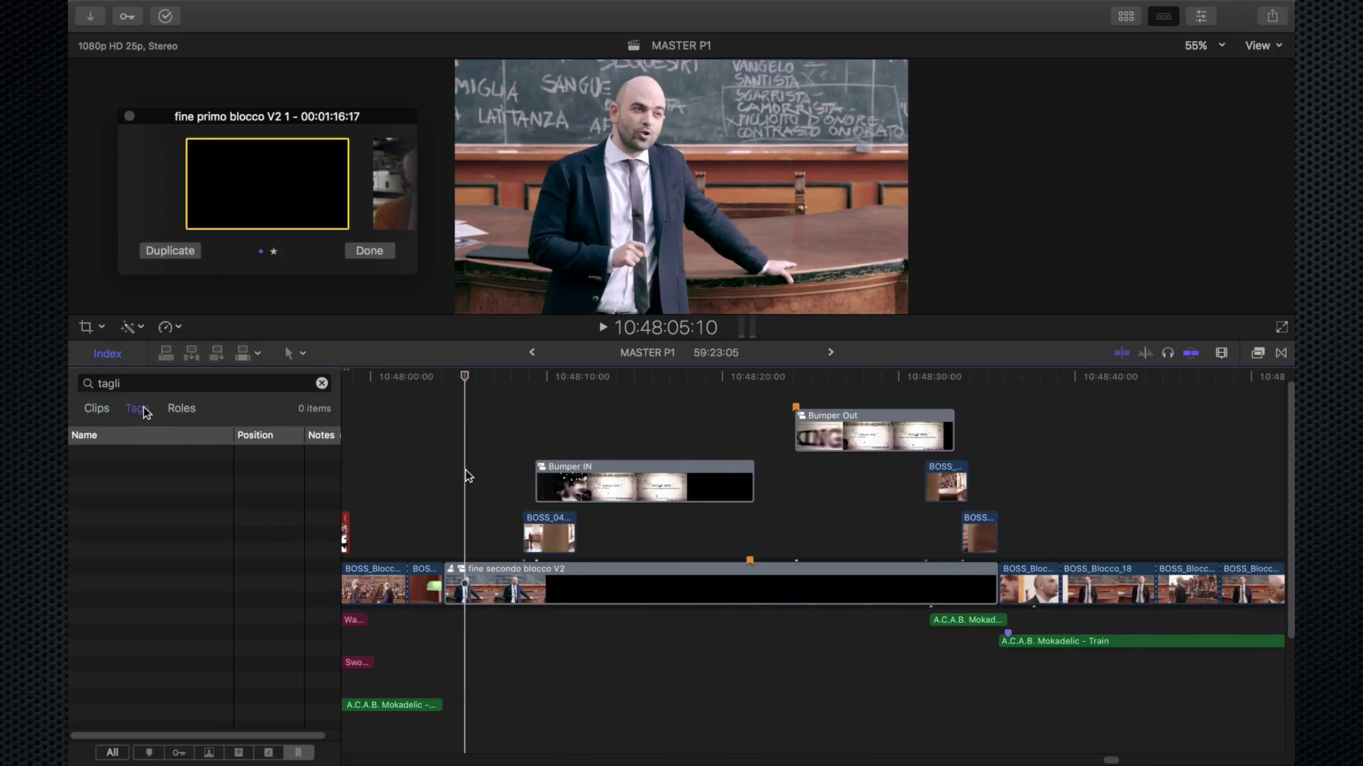
left_click(322, 384)
key("super+minus")
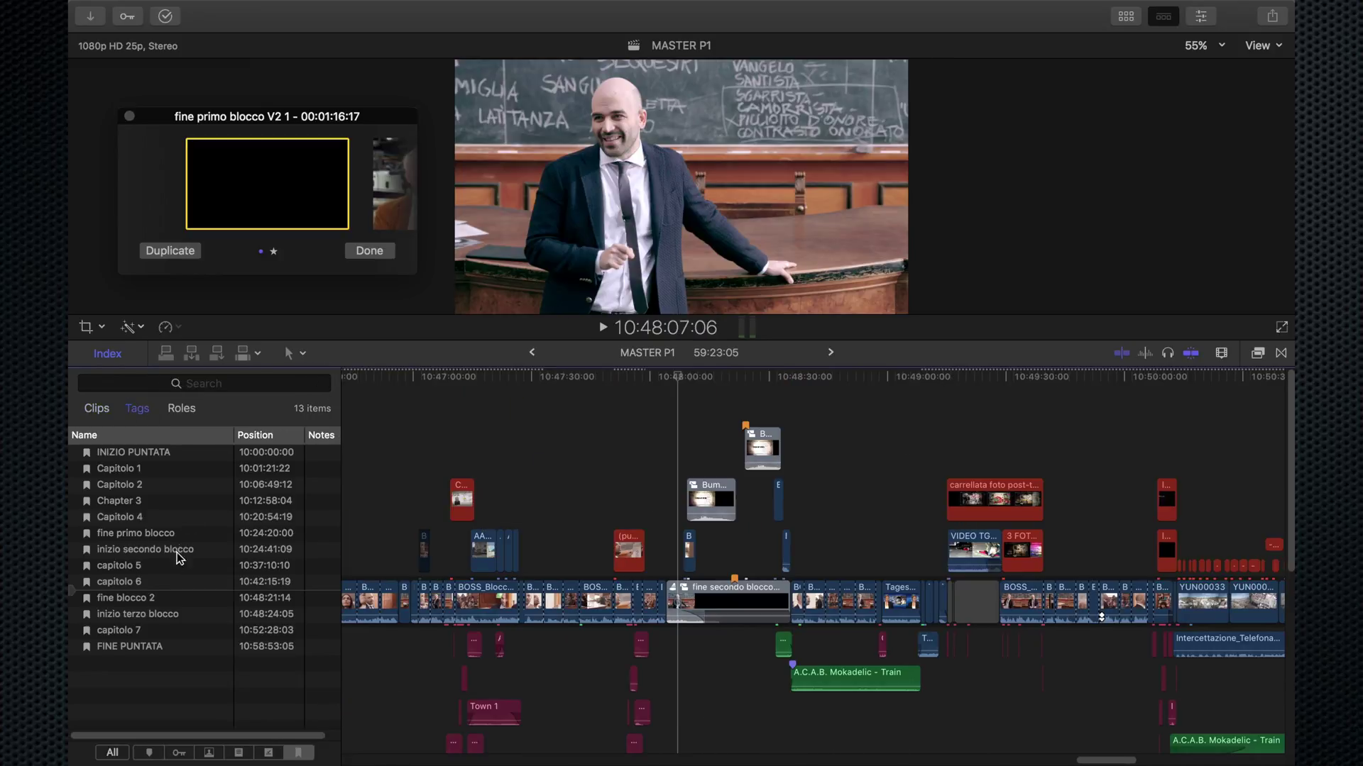
Step through the block tags and INIZIO PUNTATA, then return to the programme start
left_click(182, 535)
left_click(197, 550)
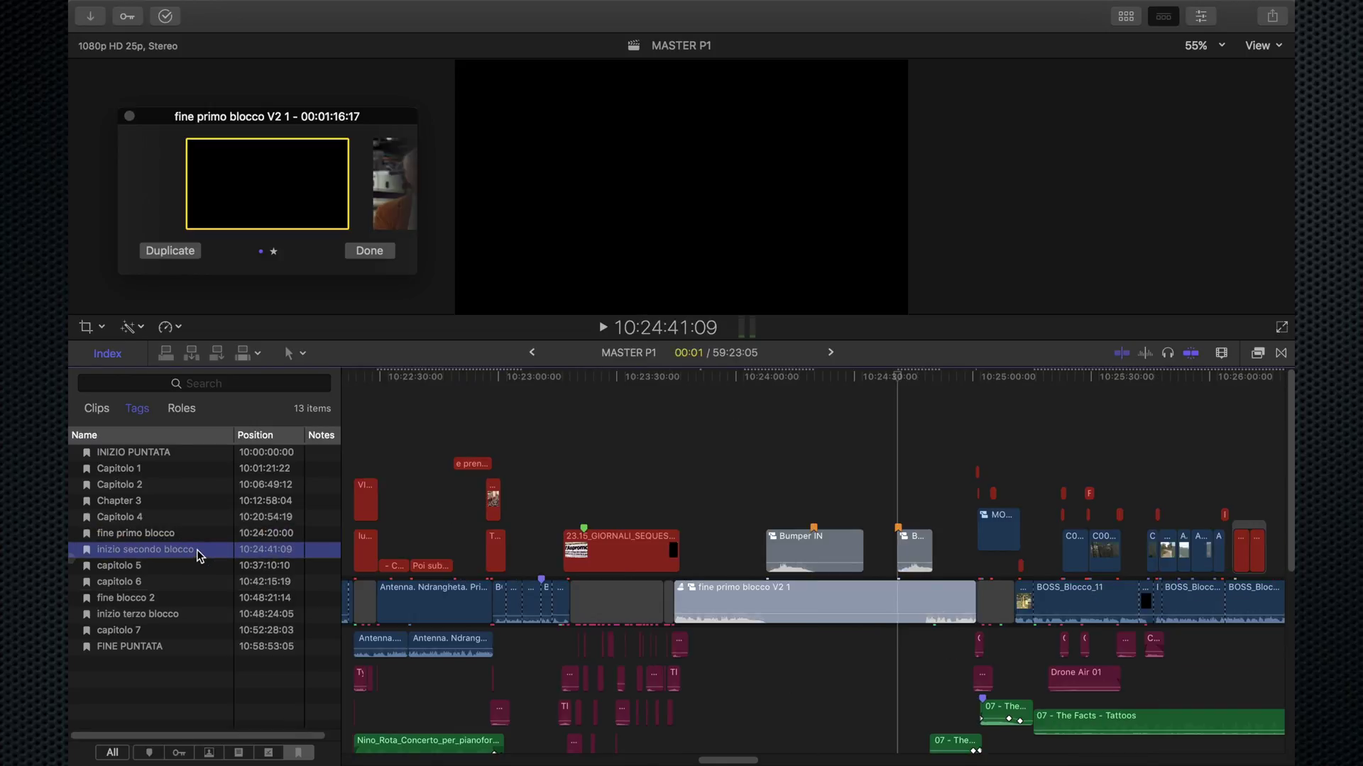
left_click(184, 602)
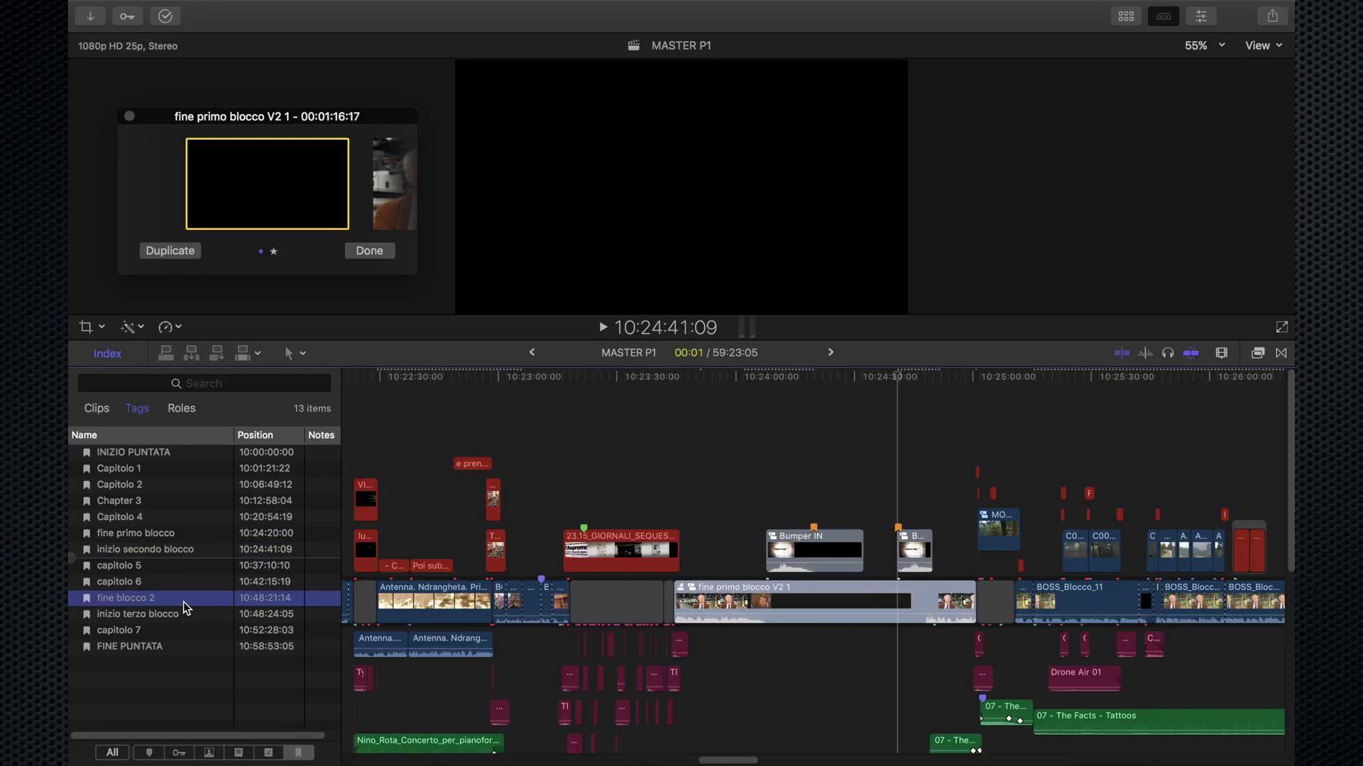
left_click(187, 616)
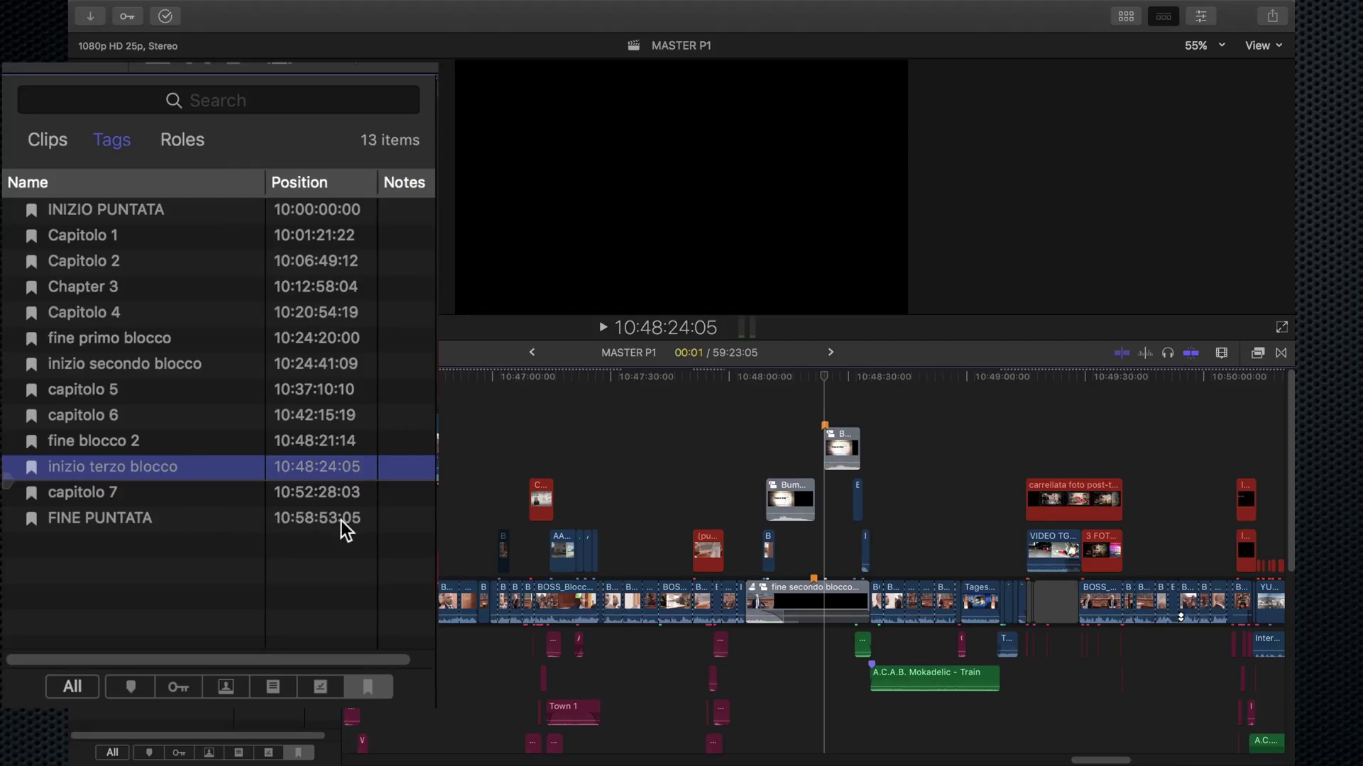
left_click(207, 218)
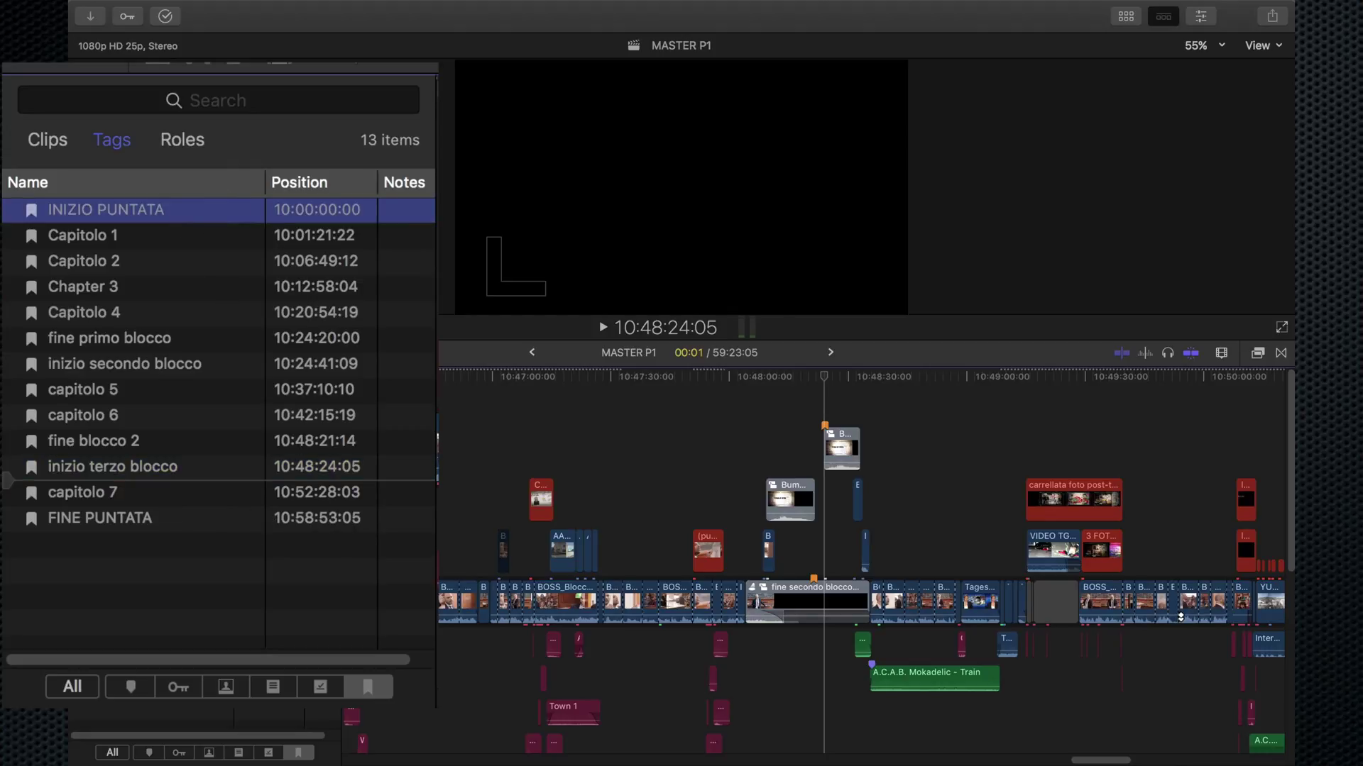
key("y")
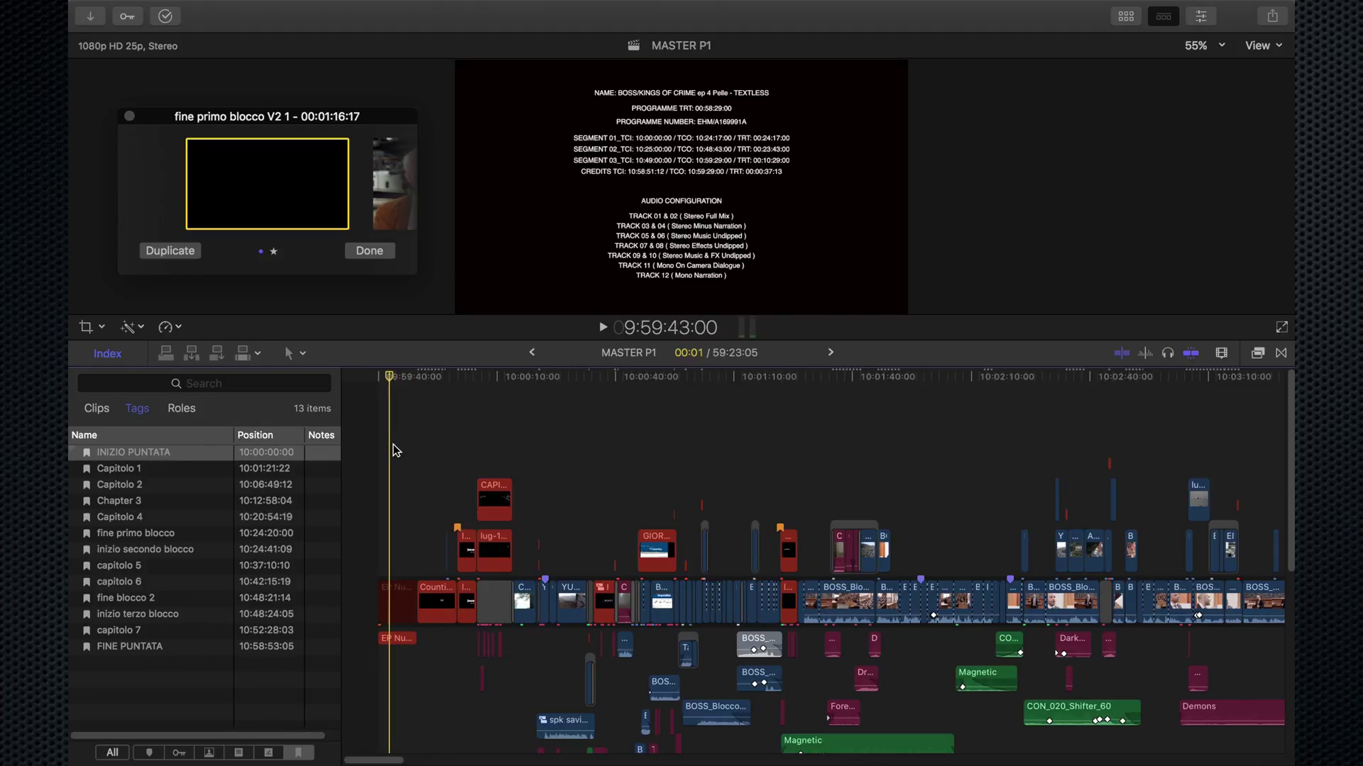
Disable the opening slate clip, then jump to the fine primo blocco tag at 10:24:20:00
left_click(398, 601)
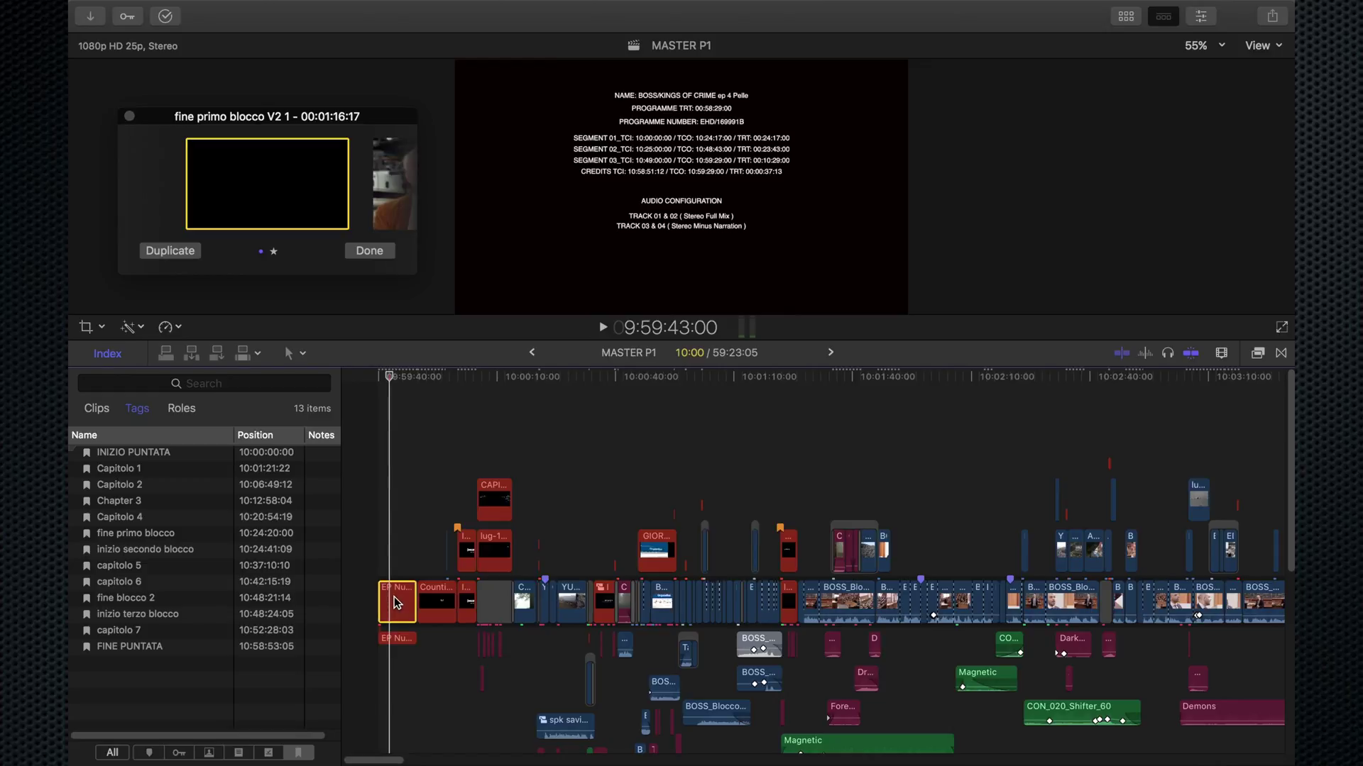
key("v")
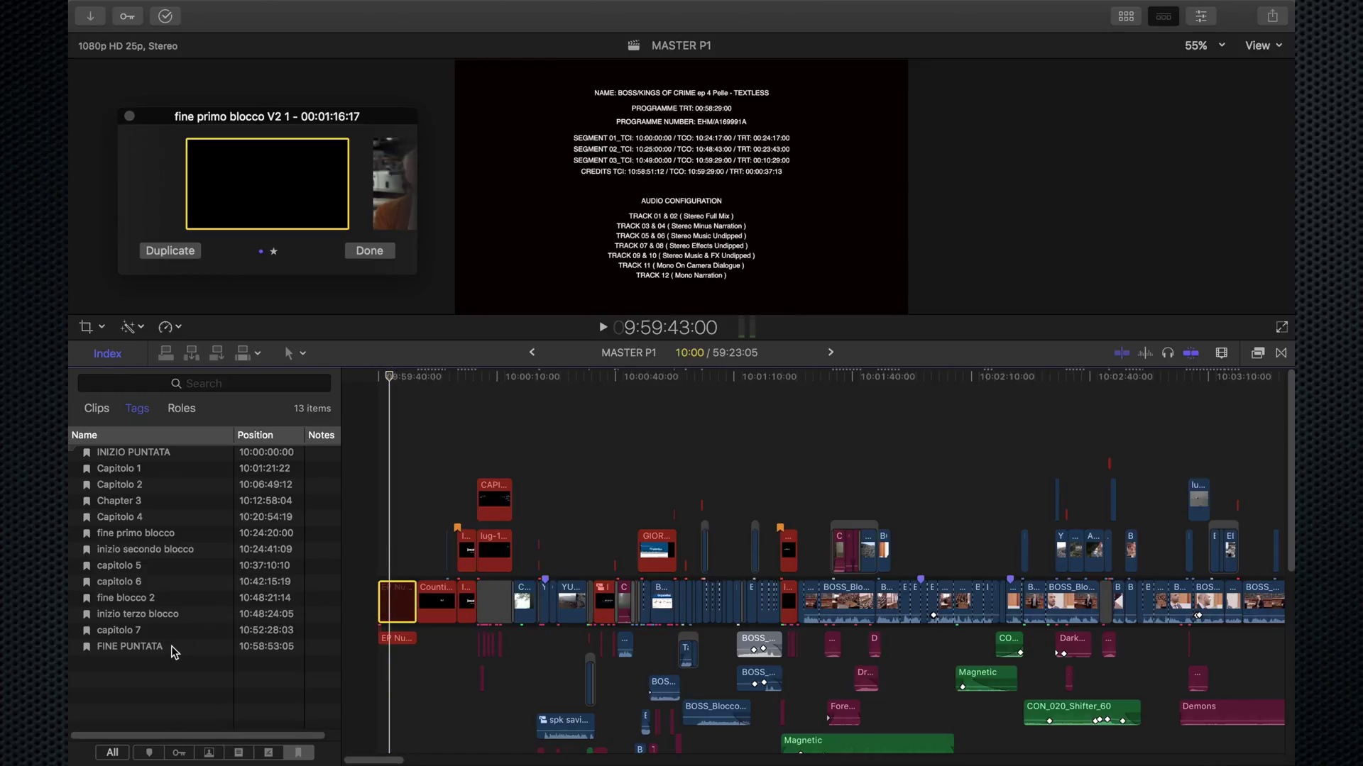
left_click(183, 533)
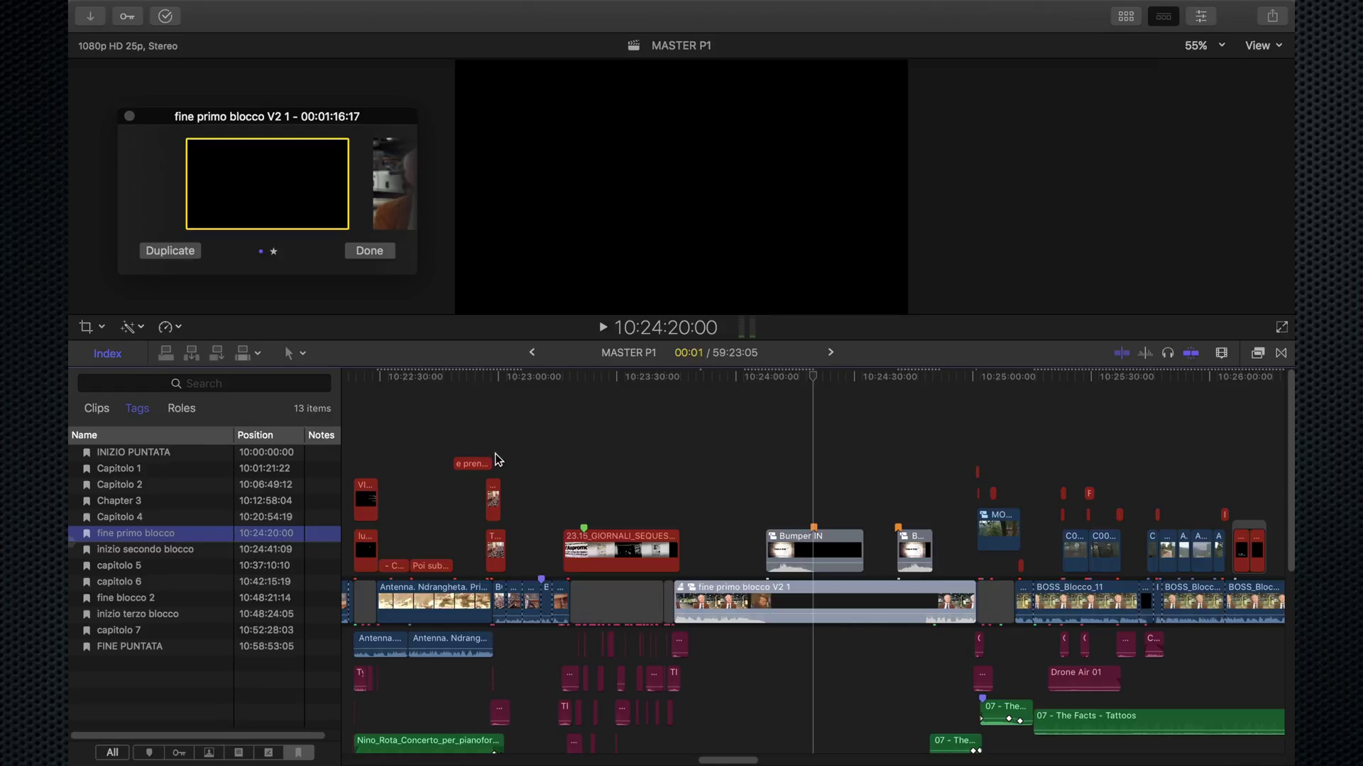
Switch both block auditions to taglio originale blocco 1 and 2, then jump to FINE PUNTATA
left_click(716, 378)
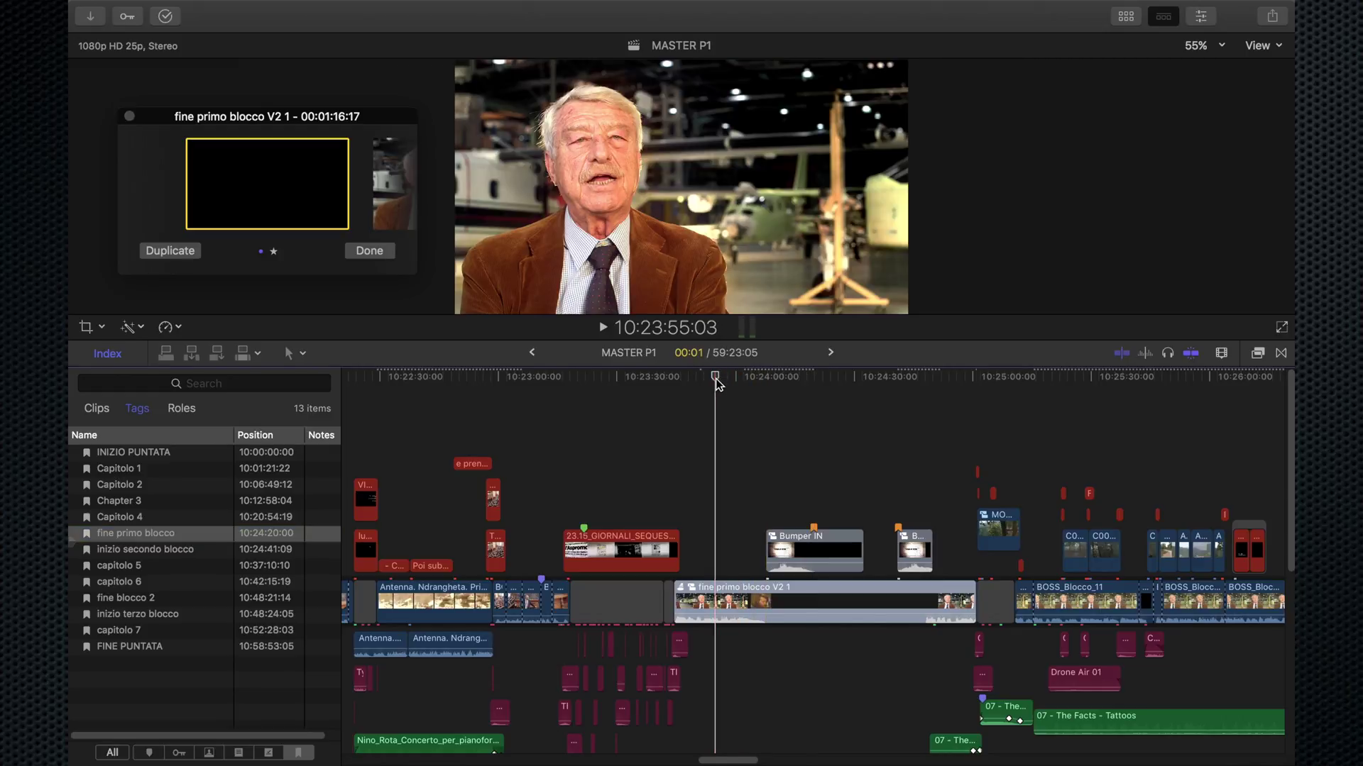
key("ctrl+alt+Right")
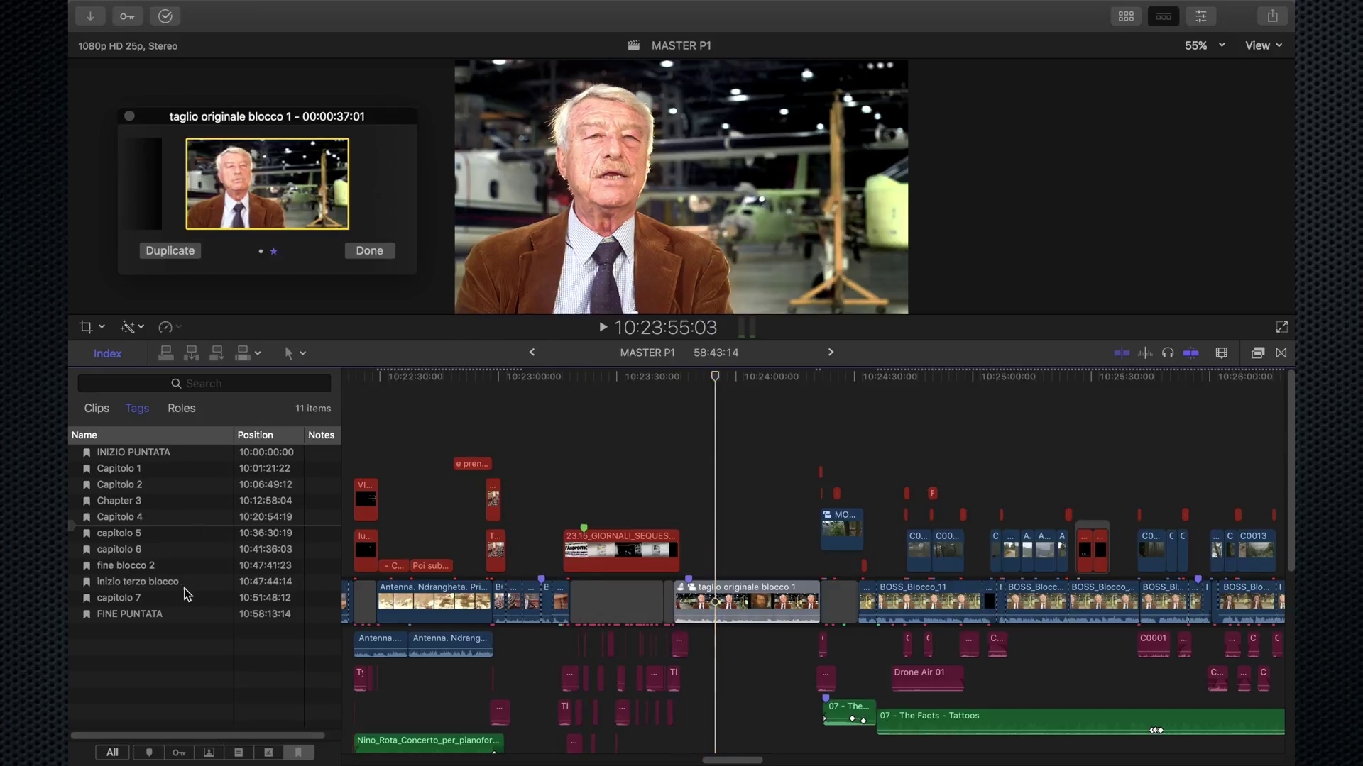
left_click(184, 588)
key("ctrl+alt+Right")
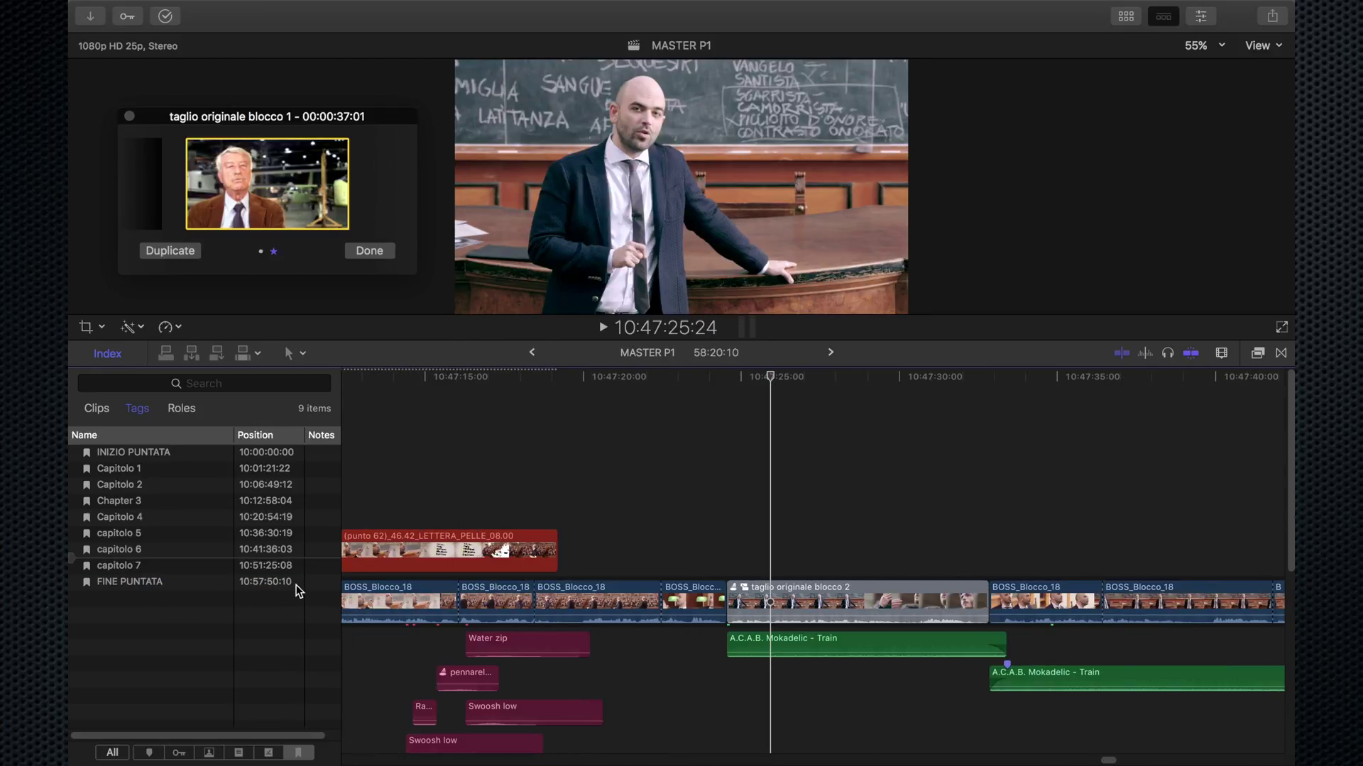
left_click(192, 583)
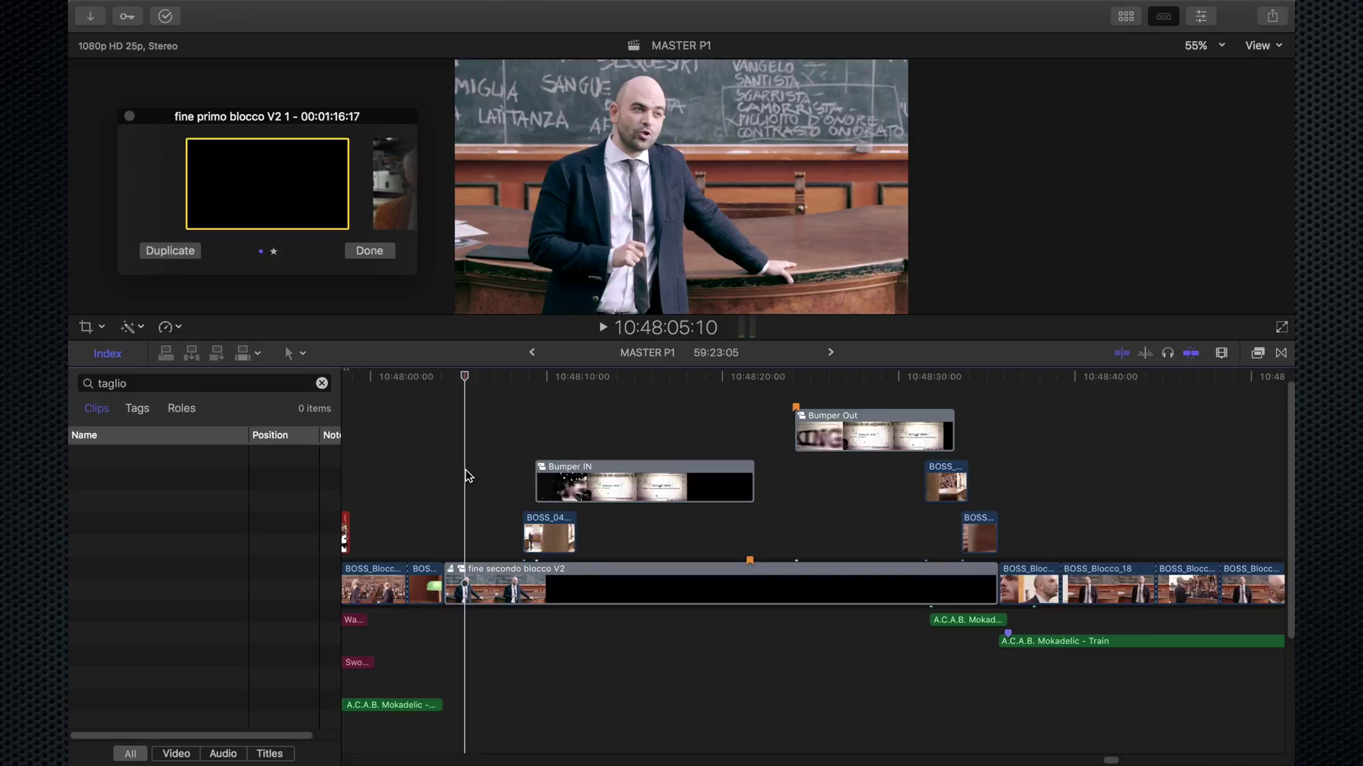
key("ctrl+alt+Left")
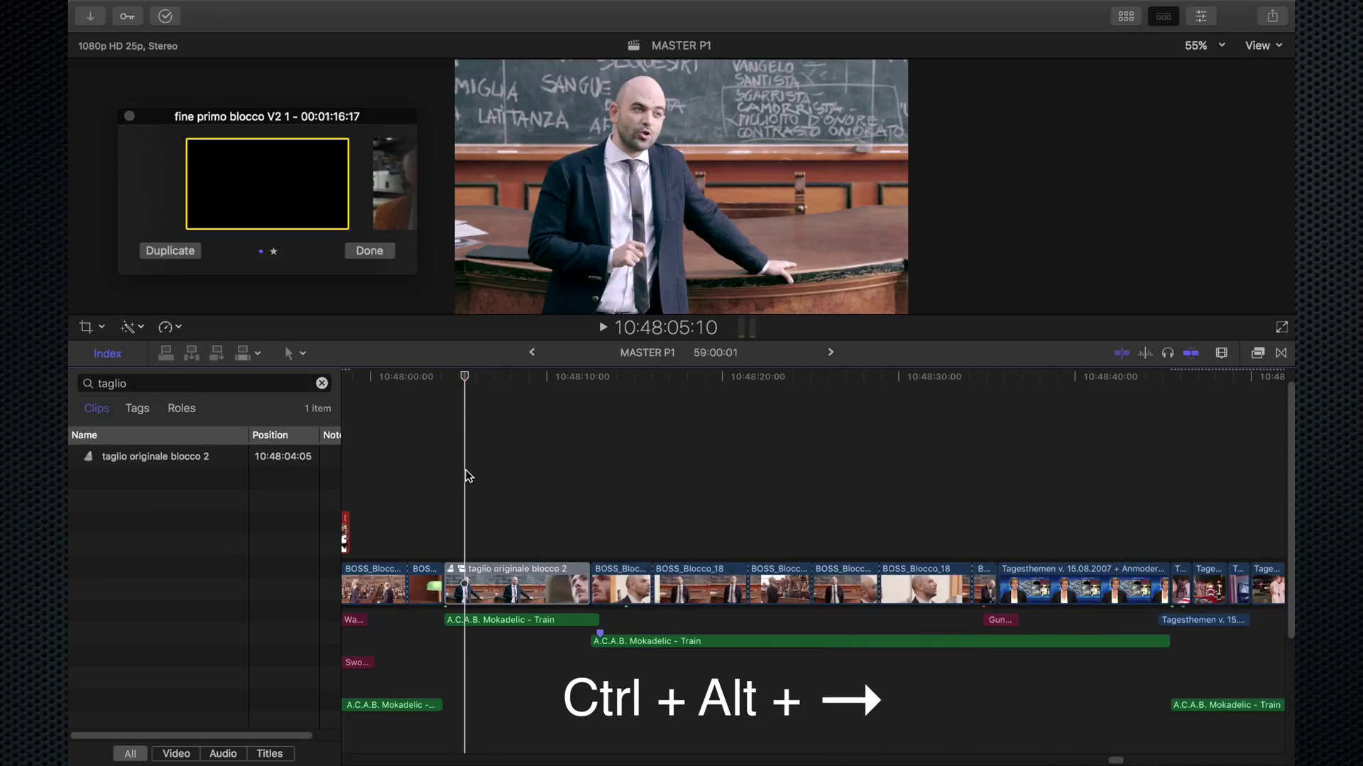
key("ctrl+alt+Right")
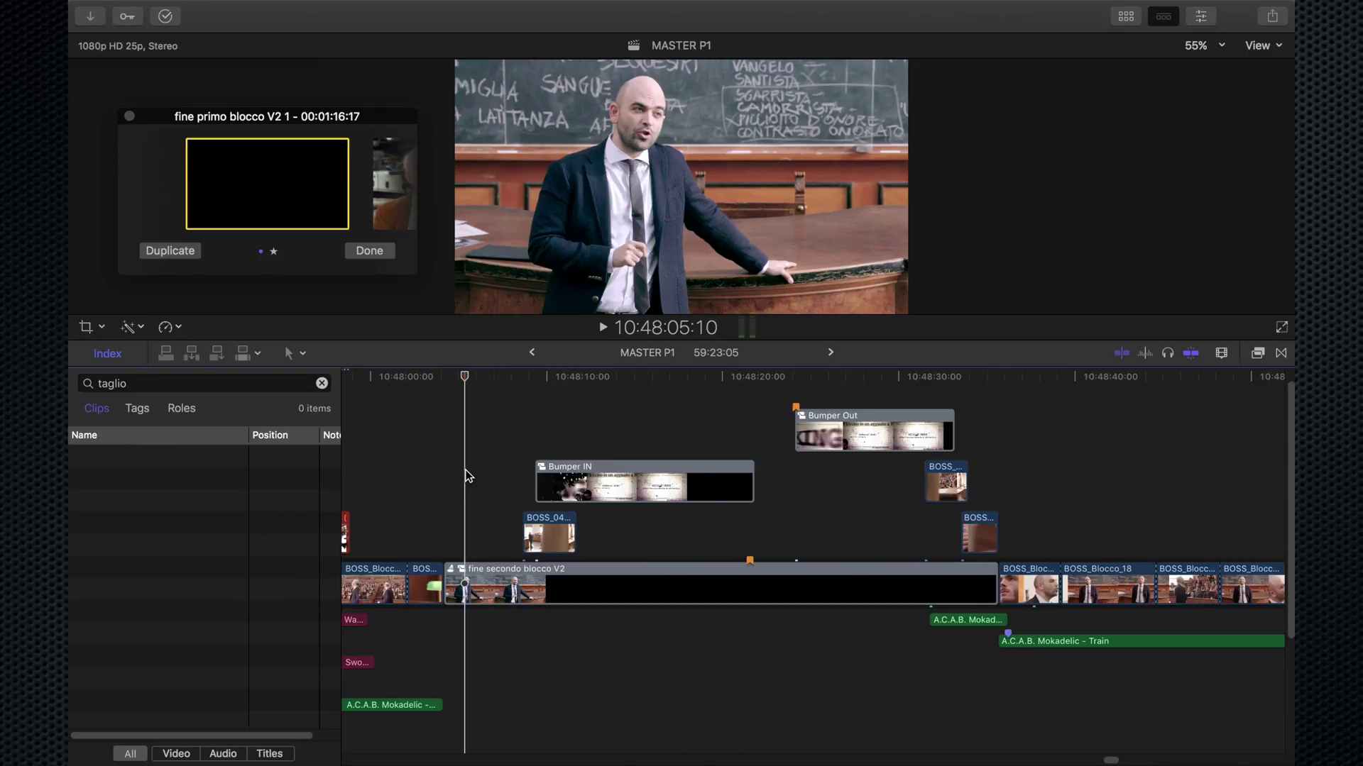
key("ctrl+alt+Left")
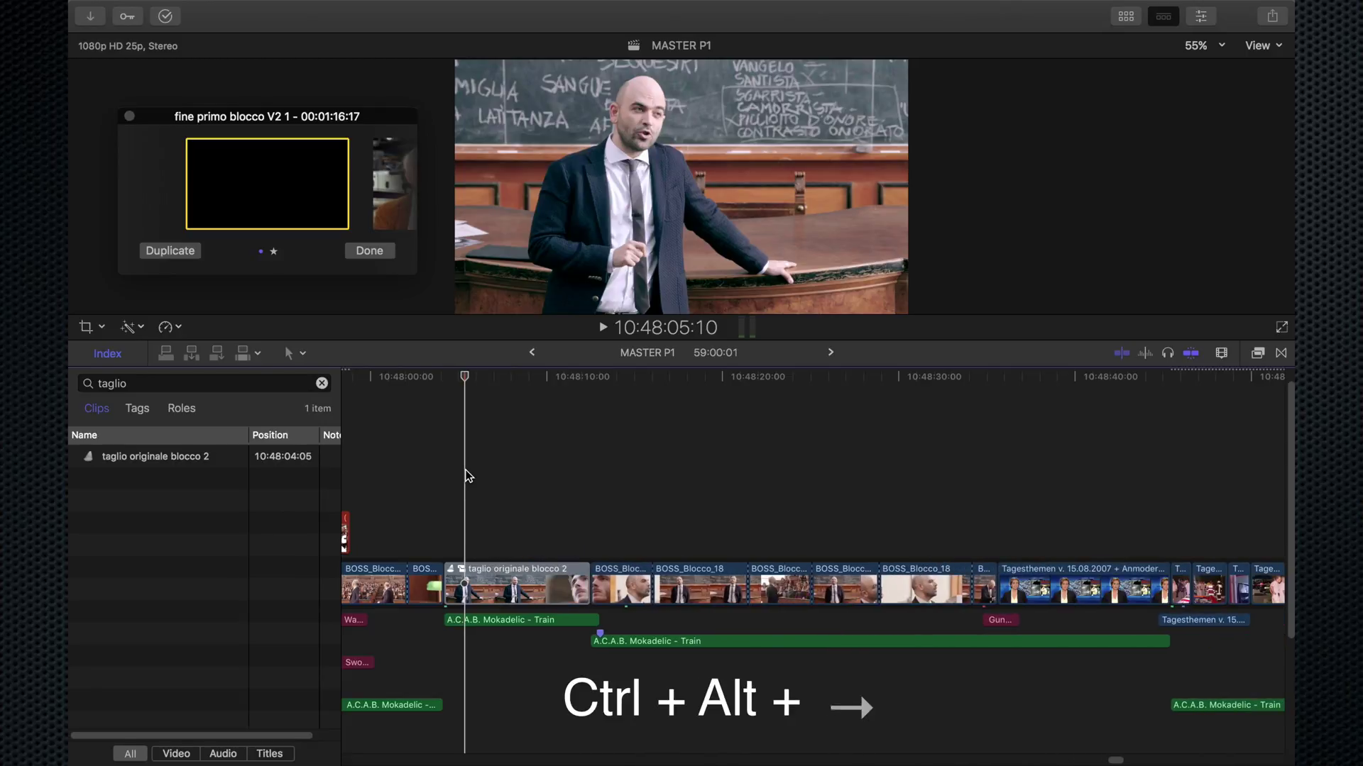
key("ctrl+alt+Right")
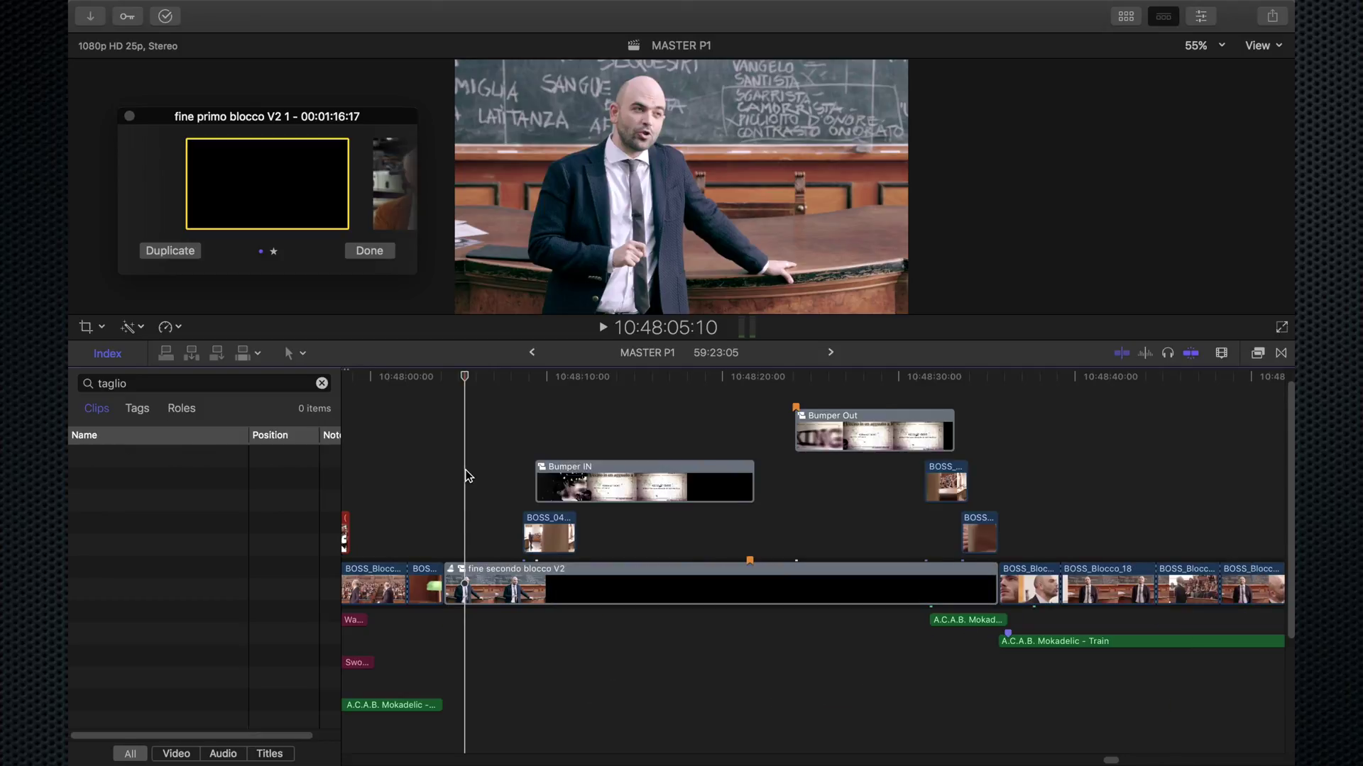
key("ctrl+alt+Left")
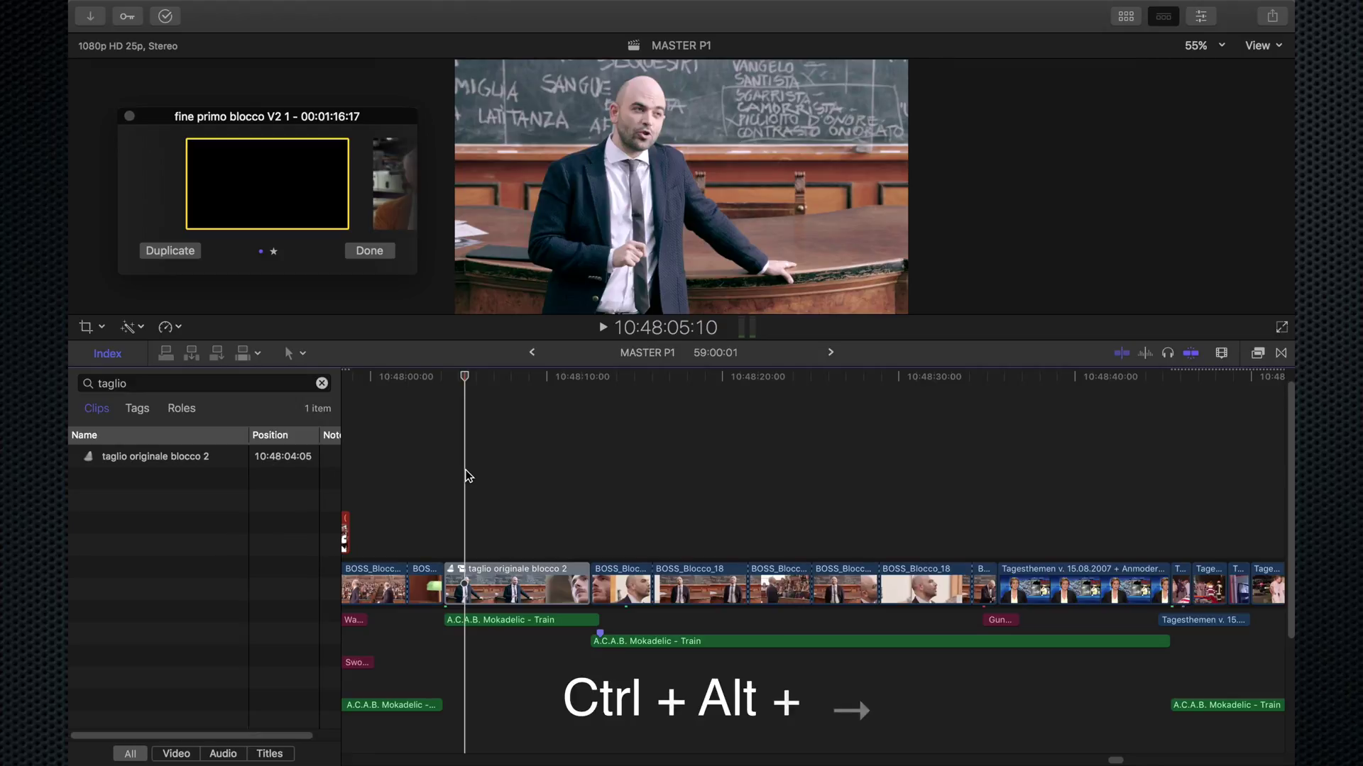
key("ctrl+alt+Right")
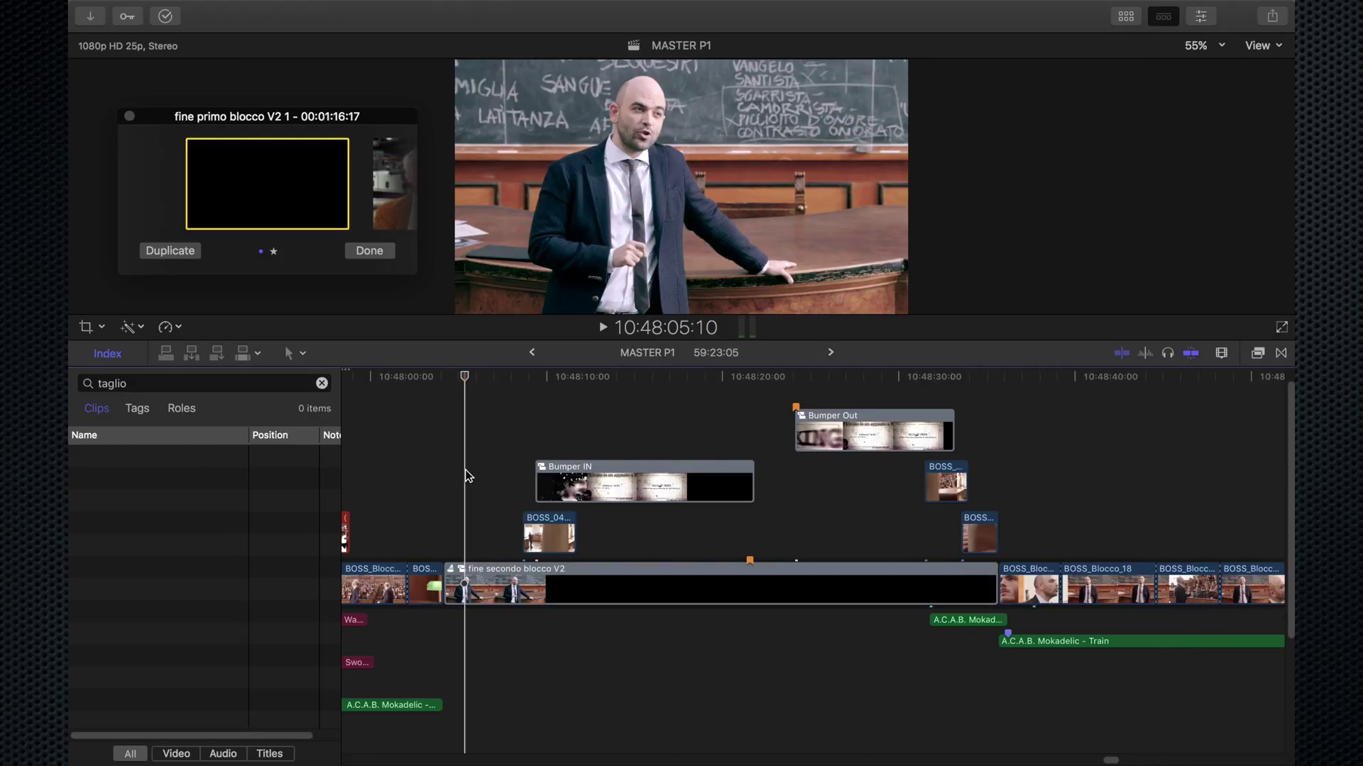
Drag the playhead back to the MASTER P1 start at 9:59:40:00
left_click_drag(588, 378, 369, 396)
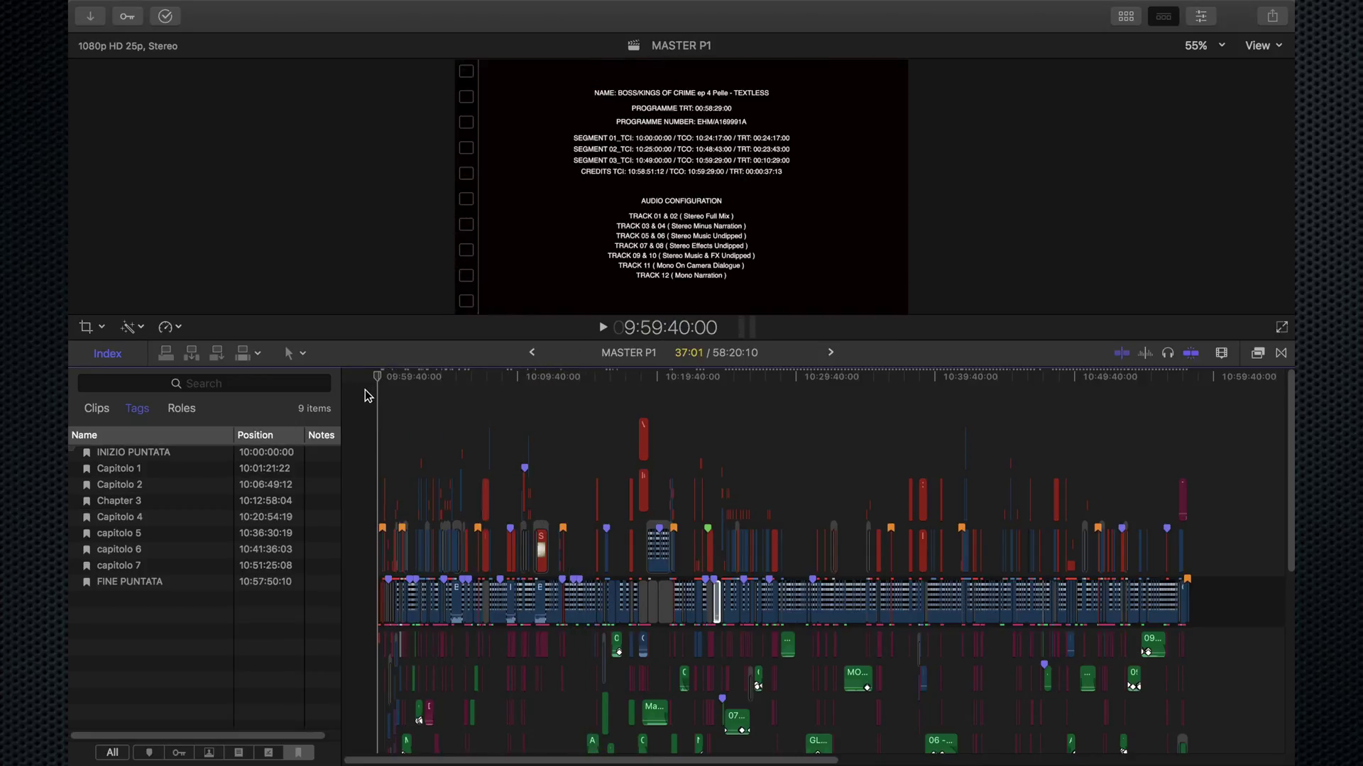